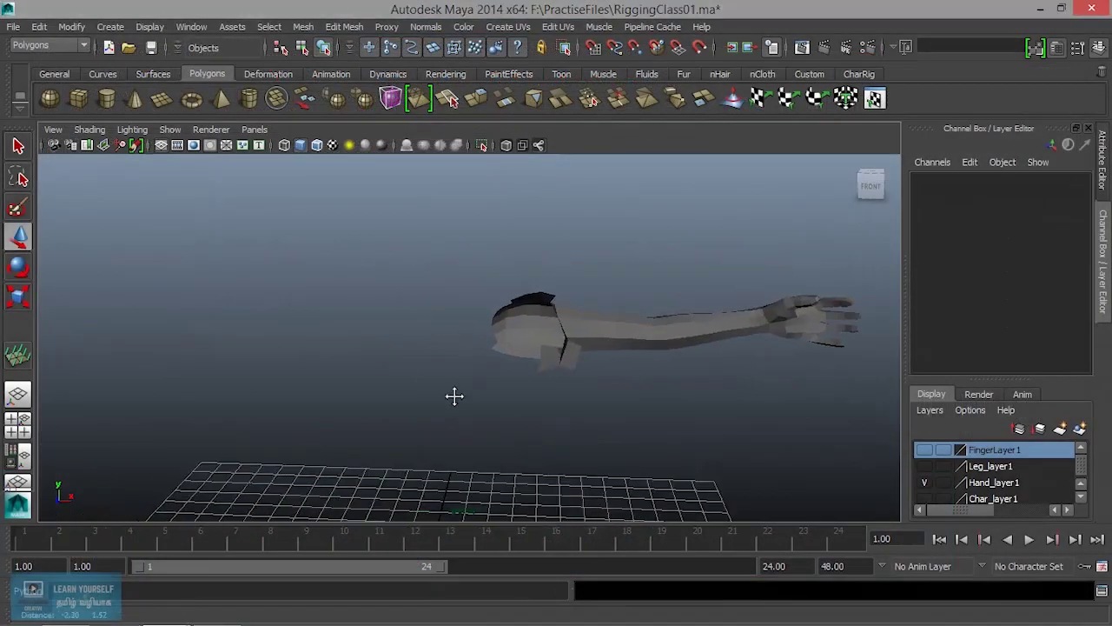
Step: Zoom and pan so the whole arm is framed toward the left of the view
scroll(455, 396, up, 3)
scroll(455, 396, up, 2)
alt+middle_drag(602, 397, 206, 384)
scroll(412, 405, down, 3)
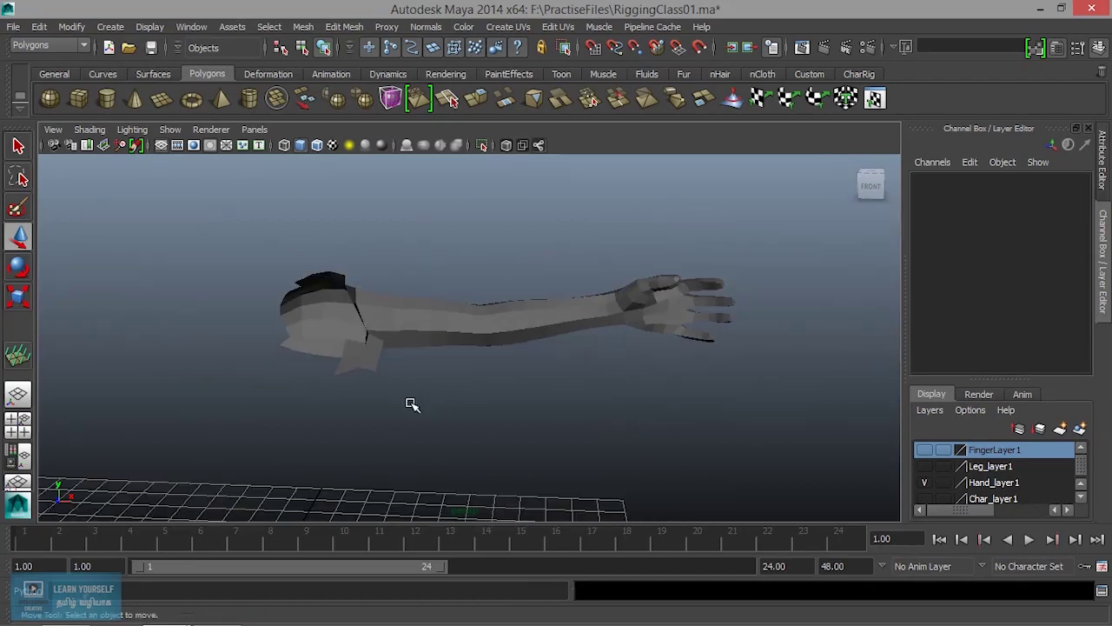
alt+middle_drag(469, 403, 432, 398)
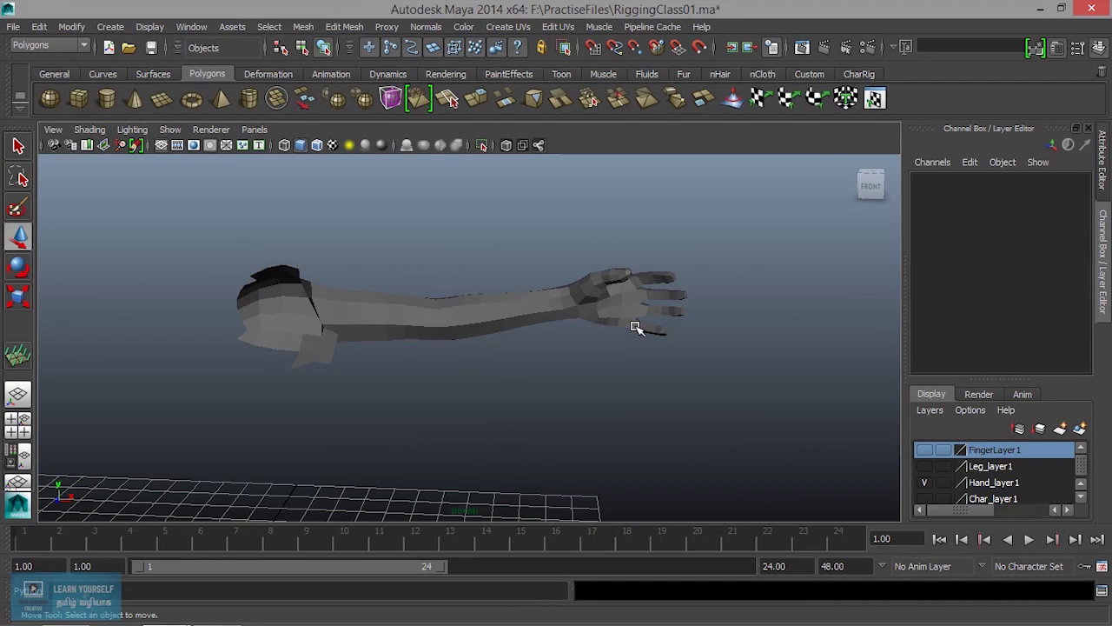
Step: Toggle through the four-view layout and settle on a single front view framing the arm
key(space)
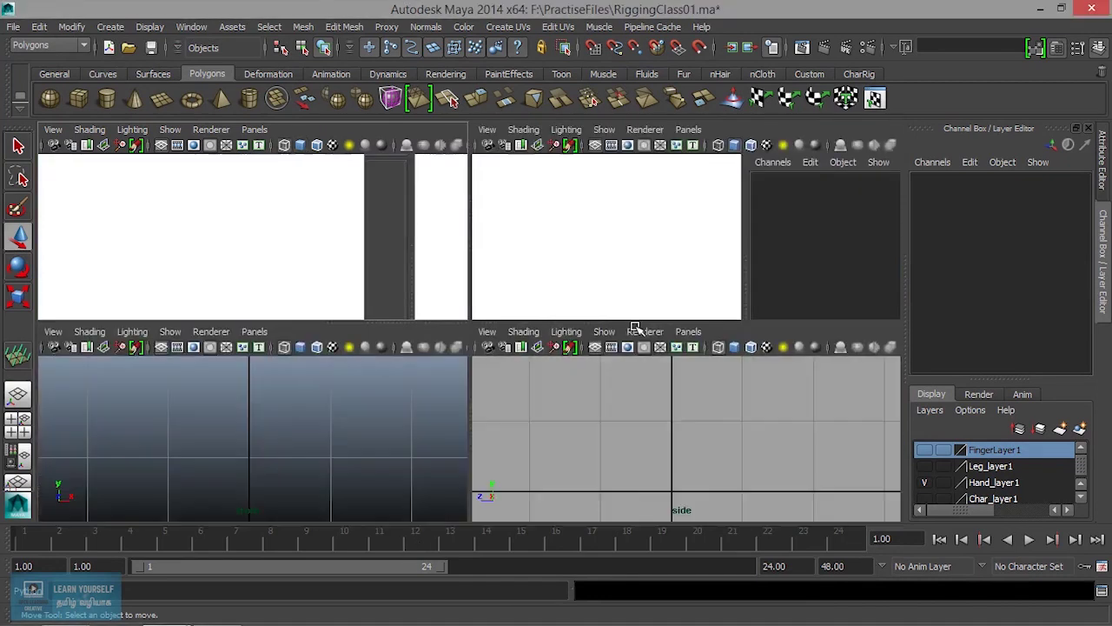
key(space)
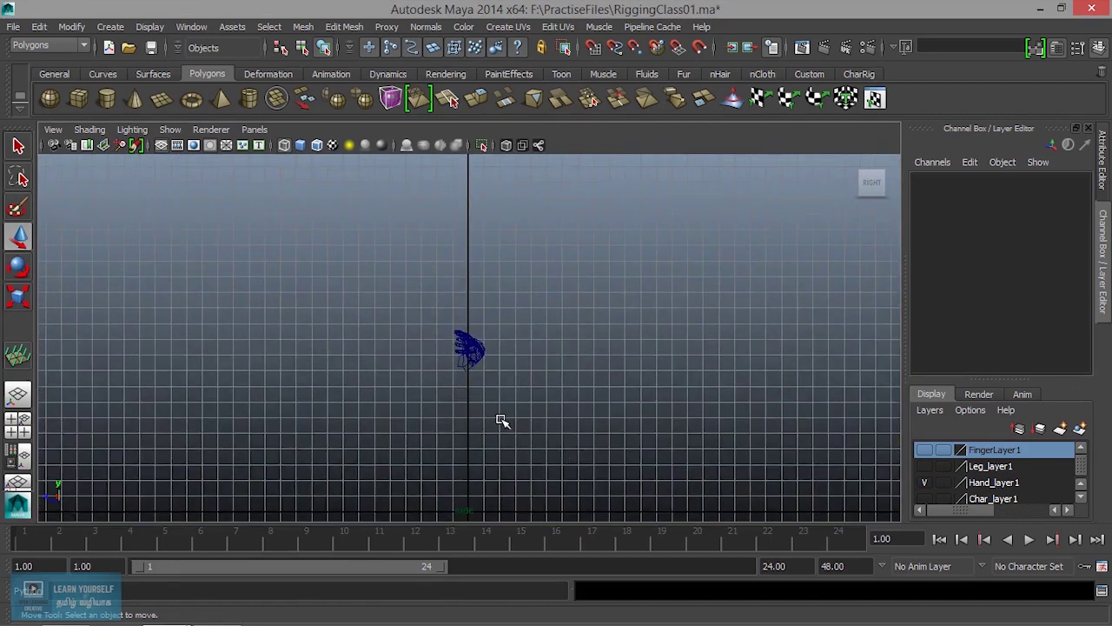
key(space)
key(space)
scroll(374, 395, down, 3)
alt+right_drag(374, 397, 628, 463)
alt+middle_drag(627, 463, 430, 386)
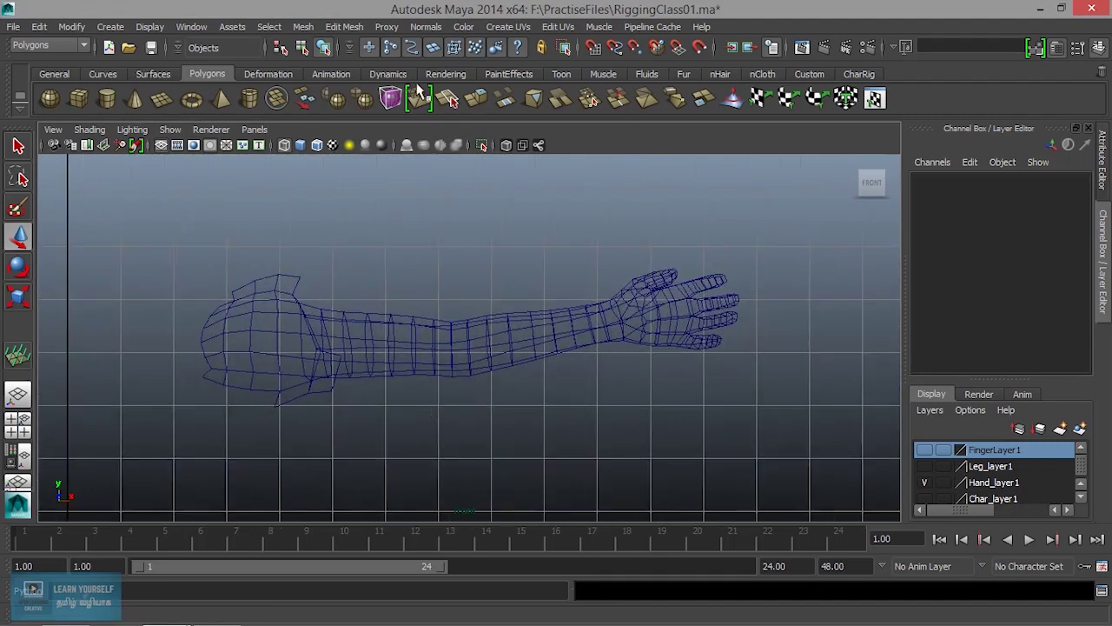
Step: Switch the menu set from Polygons to Animation
click(72, 47)
click(63, 57)
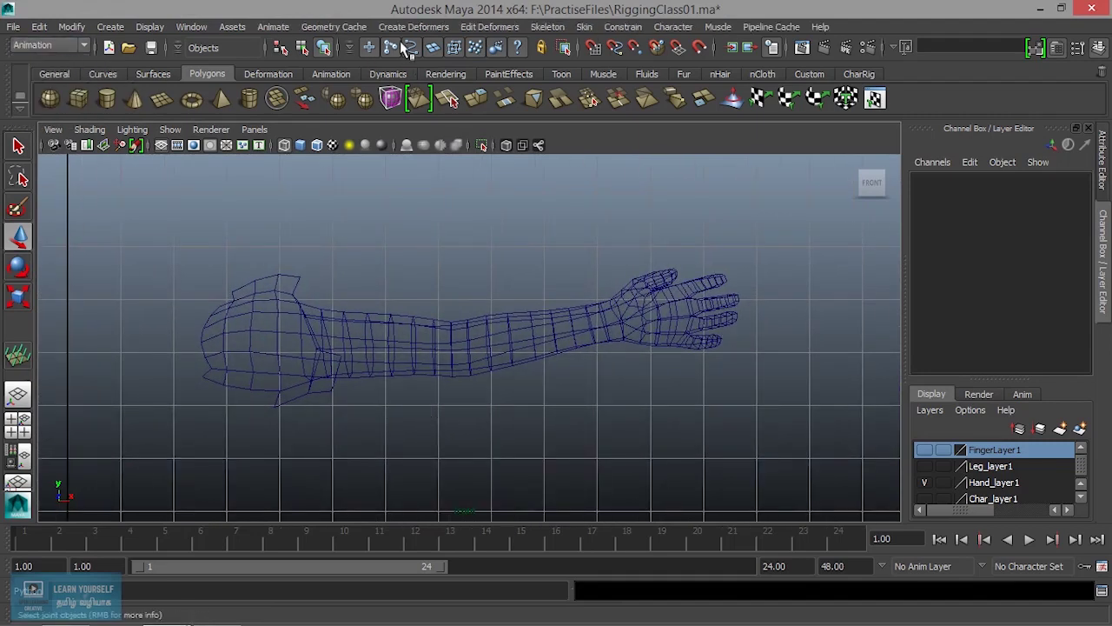
click(544, 28)
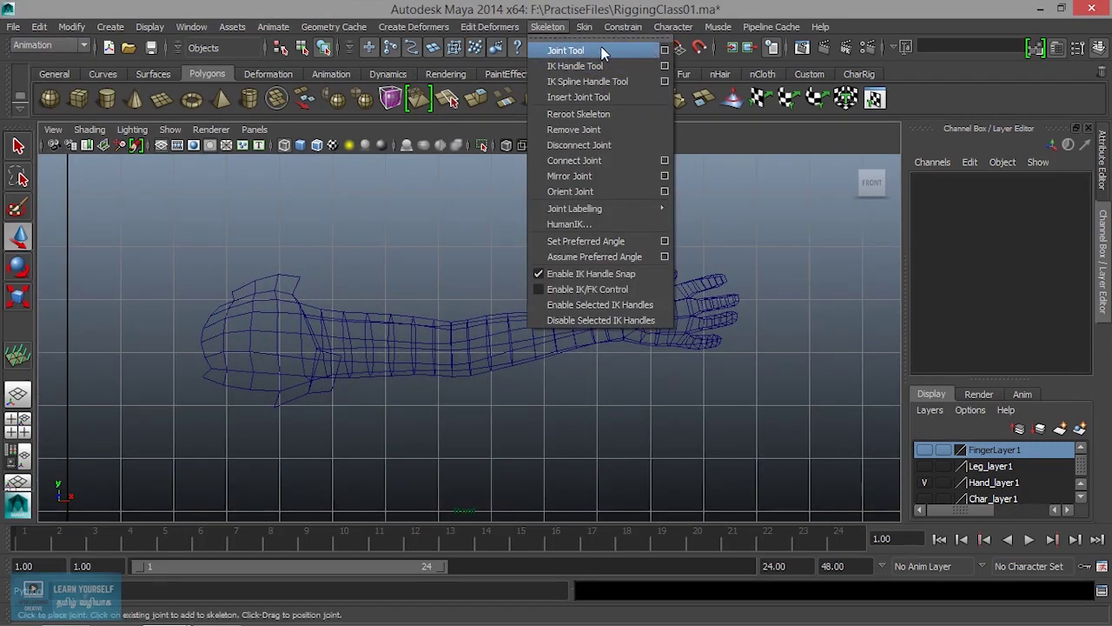
Step: Activate the Joint Tool with its Tool Settings panel closed
click(663, 50)
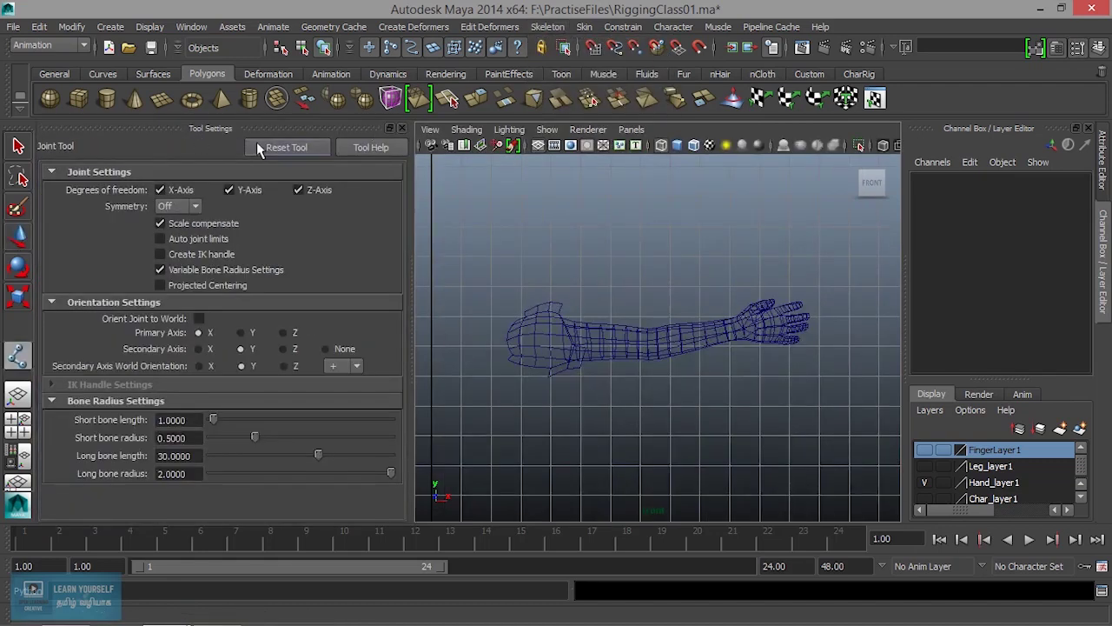
scroll(599, 365, up, 3)
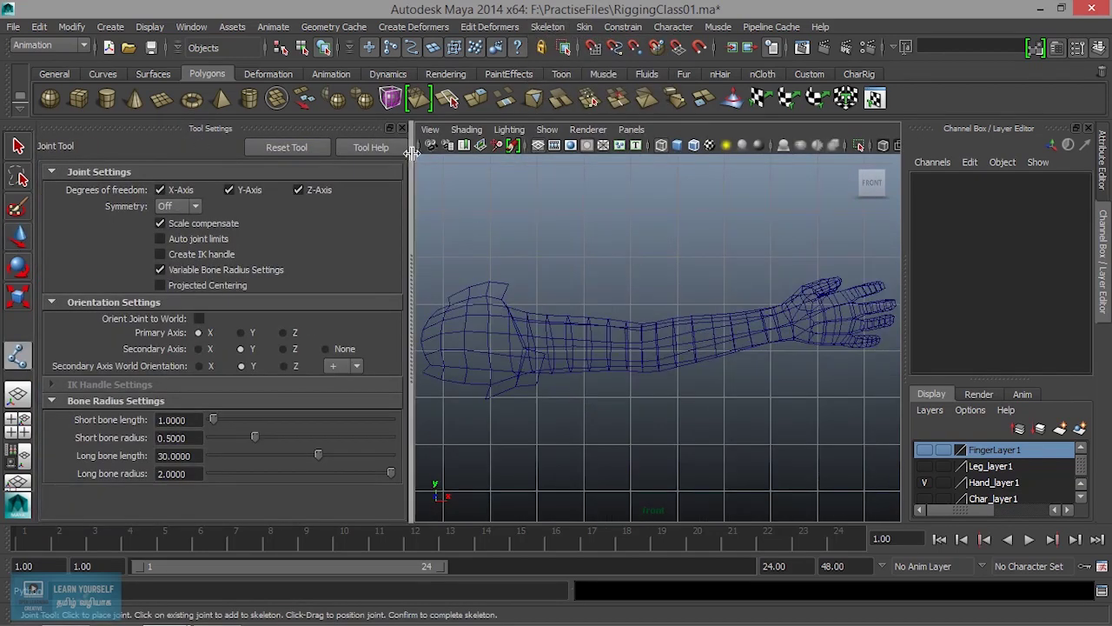
click(401, 127)
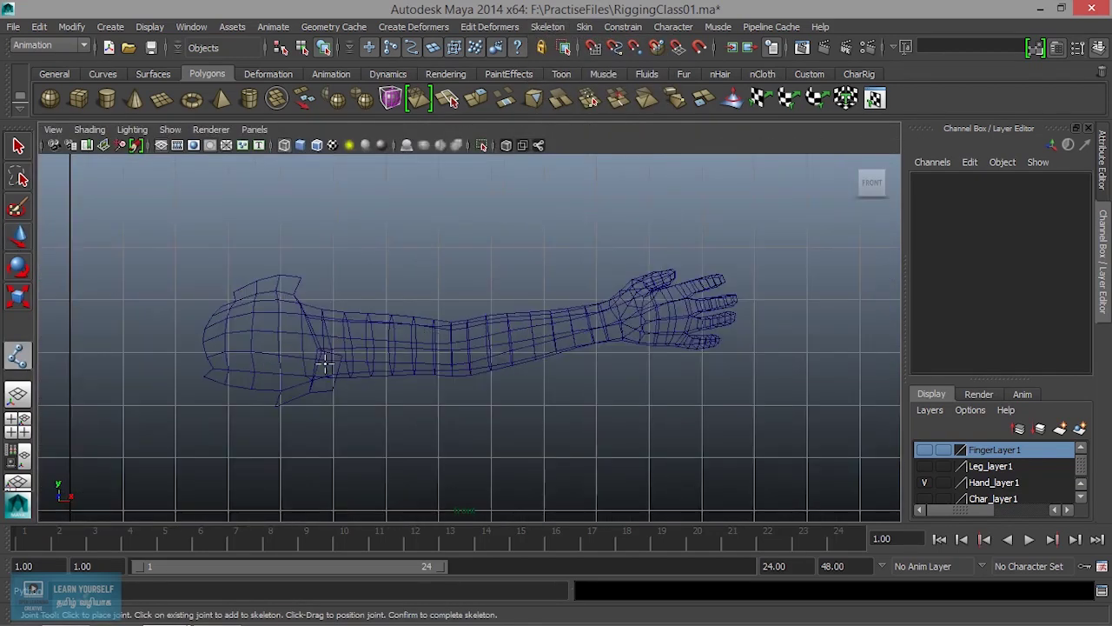
Step: Place four joints at the shoulder, upper arm, elbow and fingertips in the front view
click(226, 390)
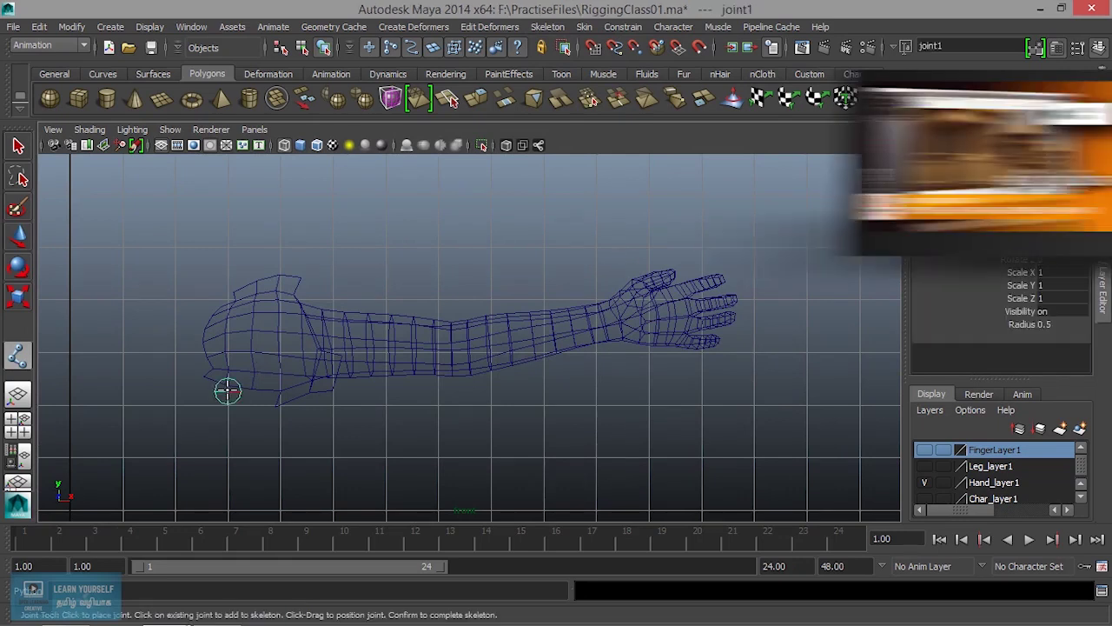
click(307, 341)
drag(307, 341, 310, 340)
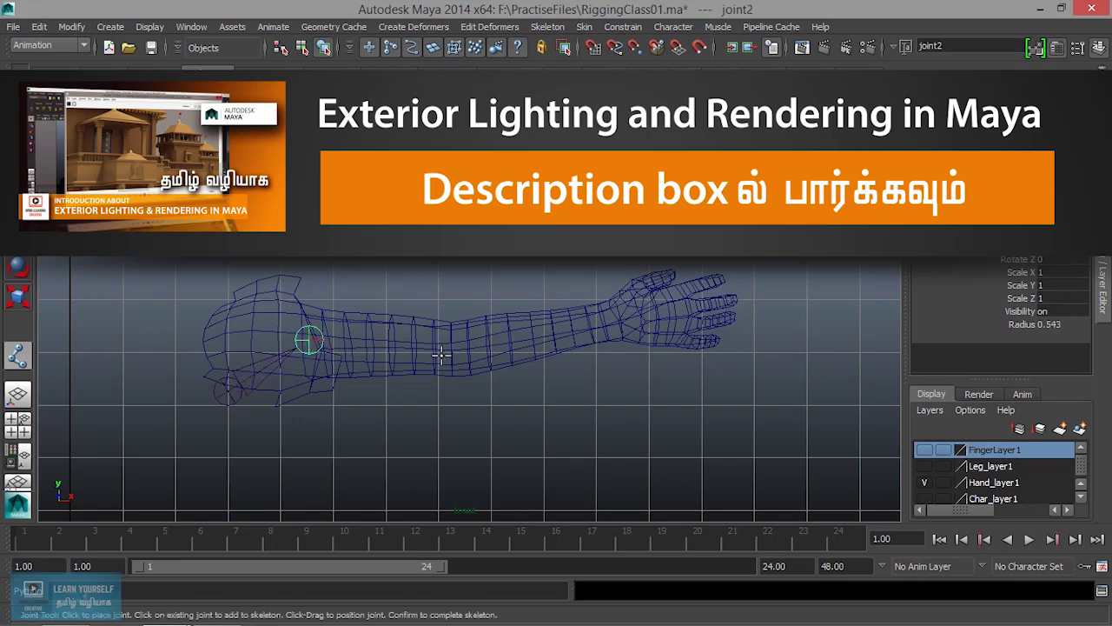
drag(445, 348, 452, 350)
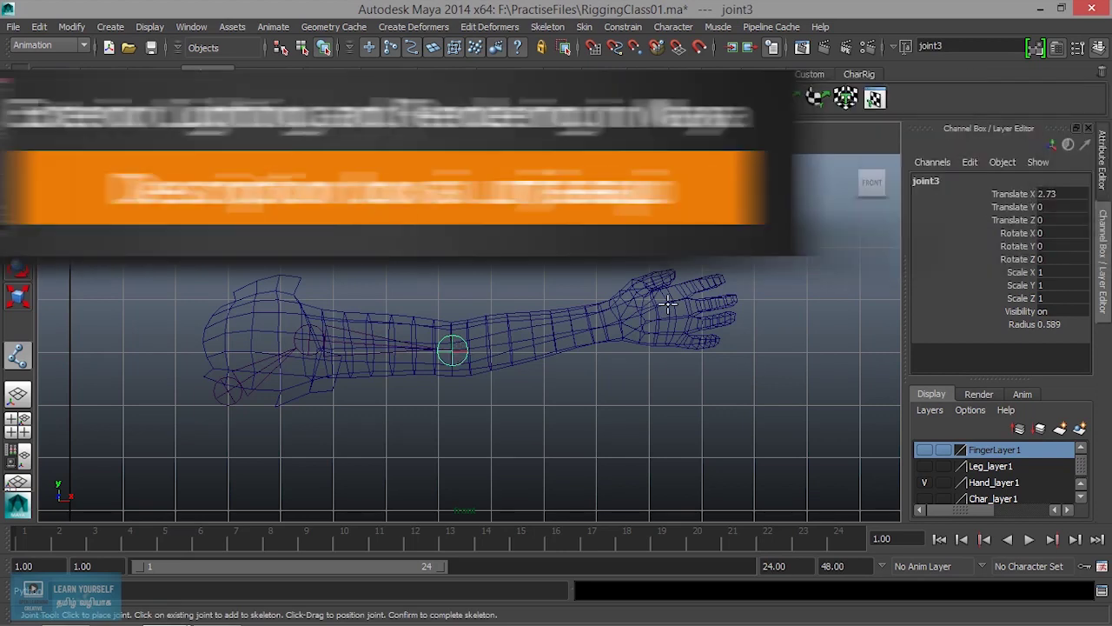
drag(744, 297, 746, 298)
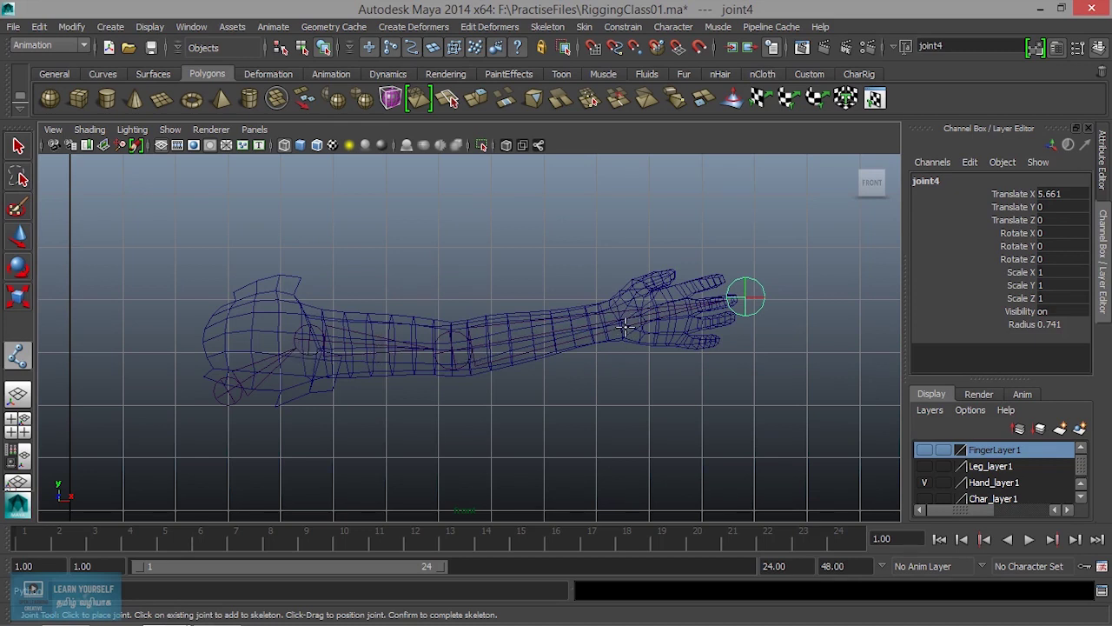
scroll(625, 326, up, 2)
scroll(651, 343, up, 2)
scroll(687, 345, down, 1)
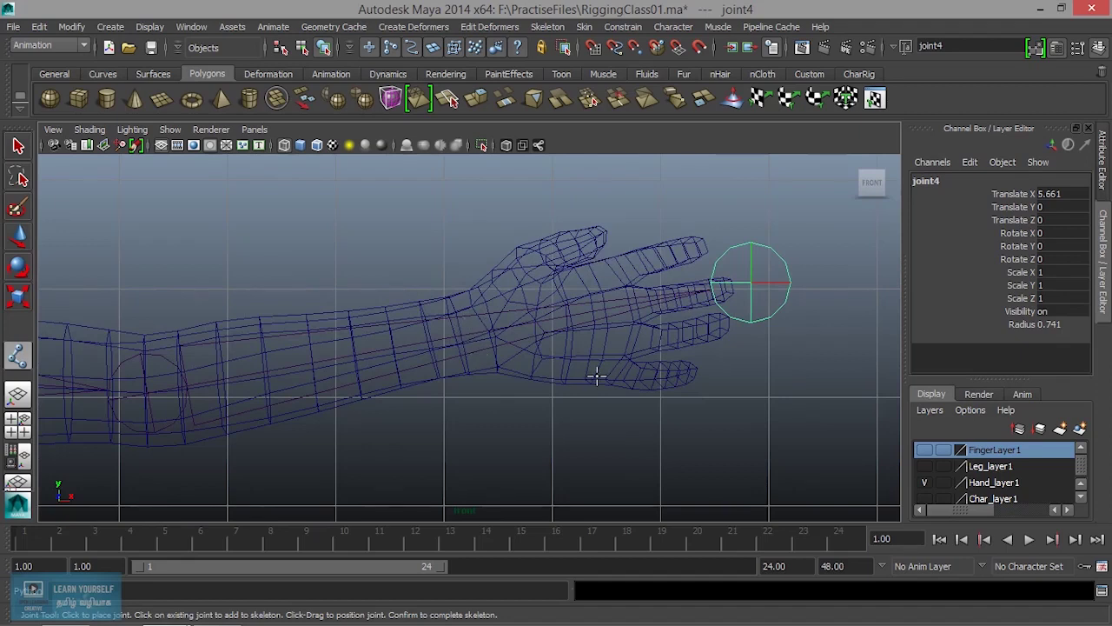
scroll(434, 394, down, 5)
alt+middle_drag(404, 423, 486, 392)
scroll(486, 393, up, 2)
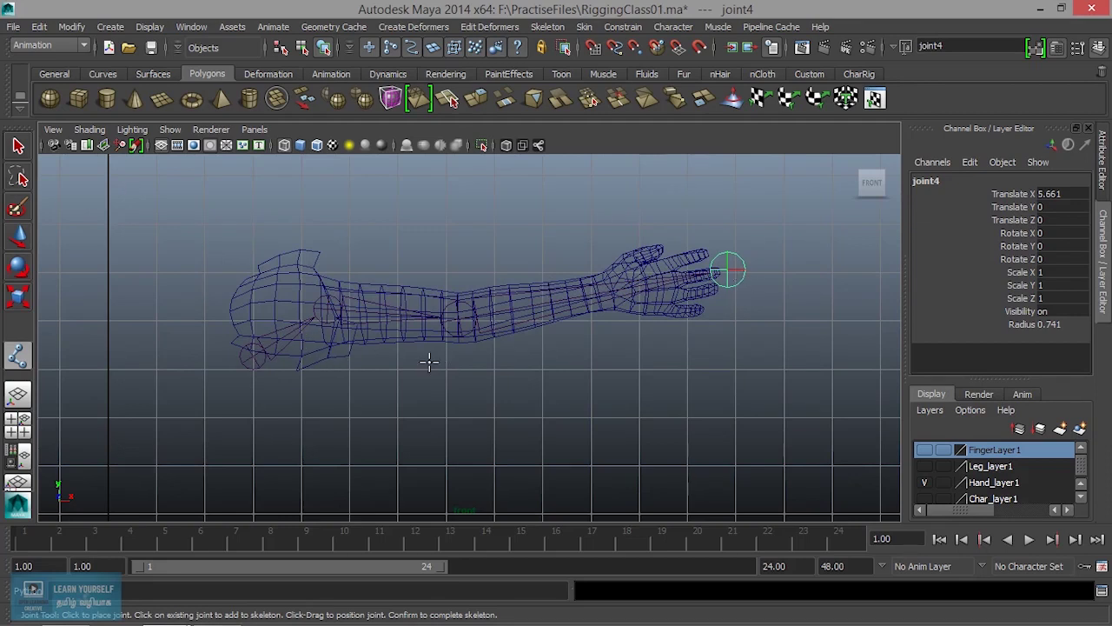
scroll(636, 340, up, 2)
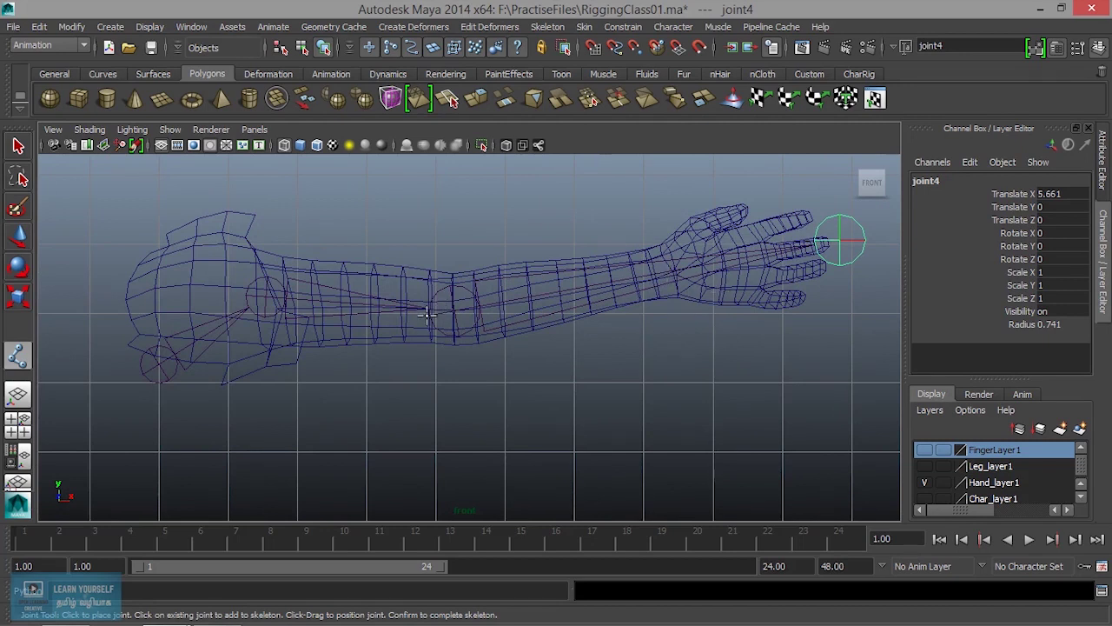
Step: Finish the chain and insert a joint dragged from the elbow to the wrist
click(18, 146)
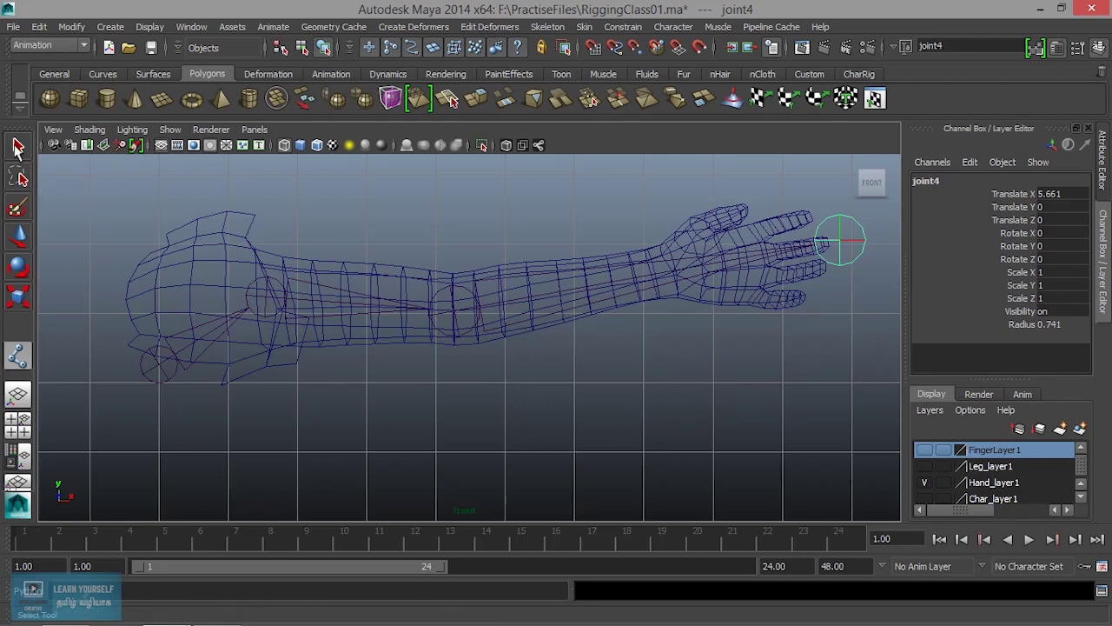
click(490, 27)
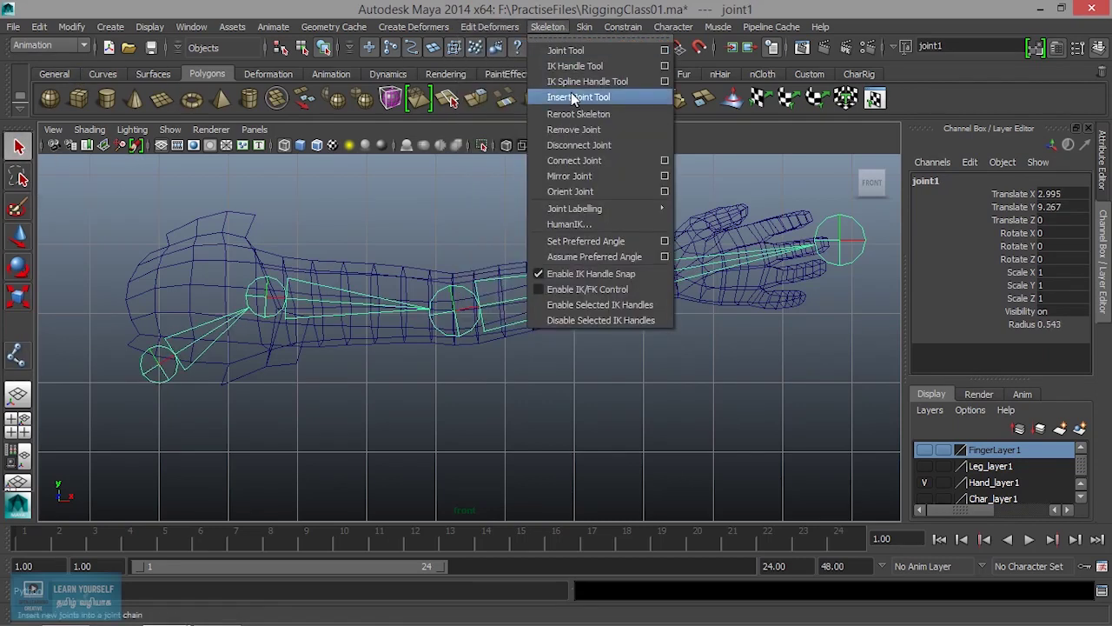
click(573, 97)
click(459, 308)
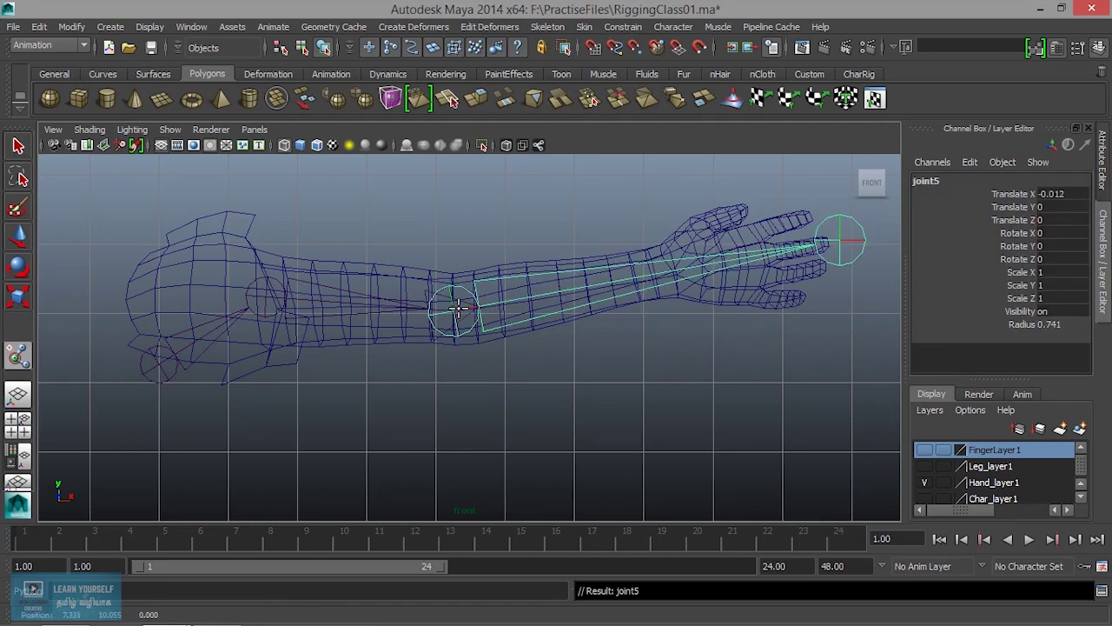
drag(459, 307, 680, 282)
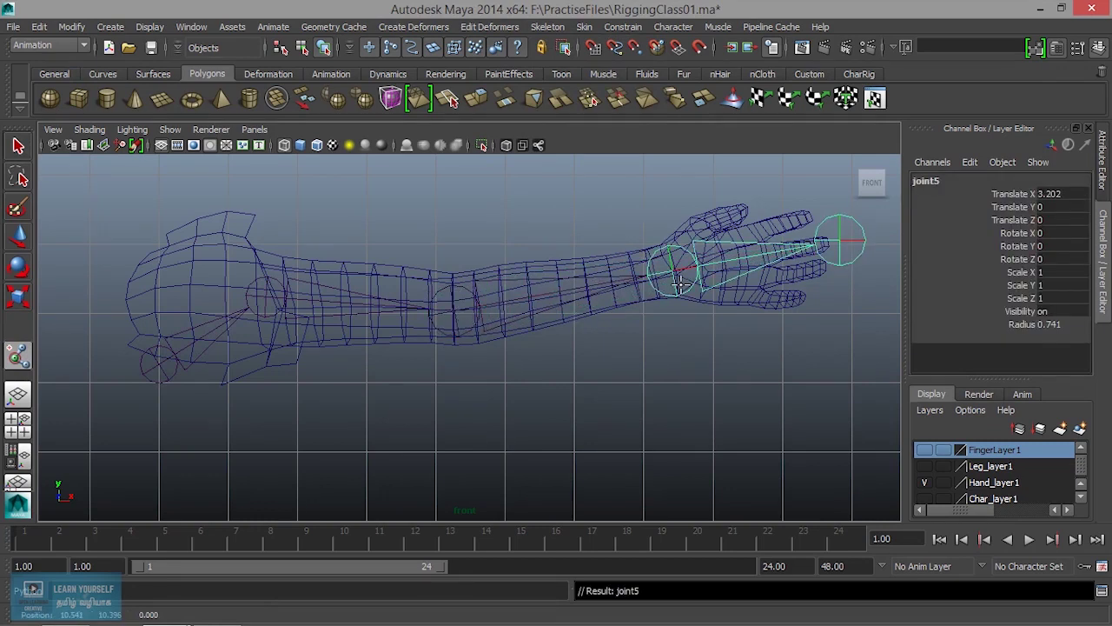
Step: Return to the Select tool and the four-view layout with nothing selected
key(q)
click(472, 321)
key(space)
click(660, 267)
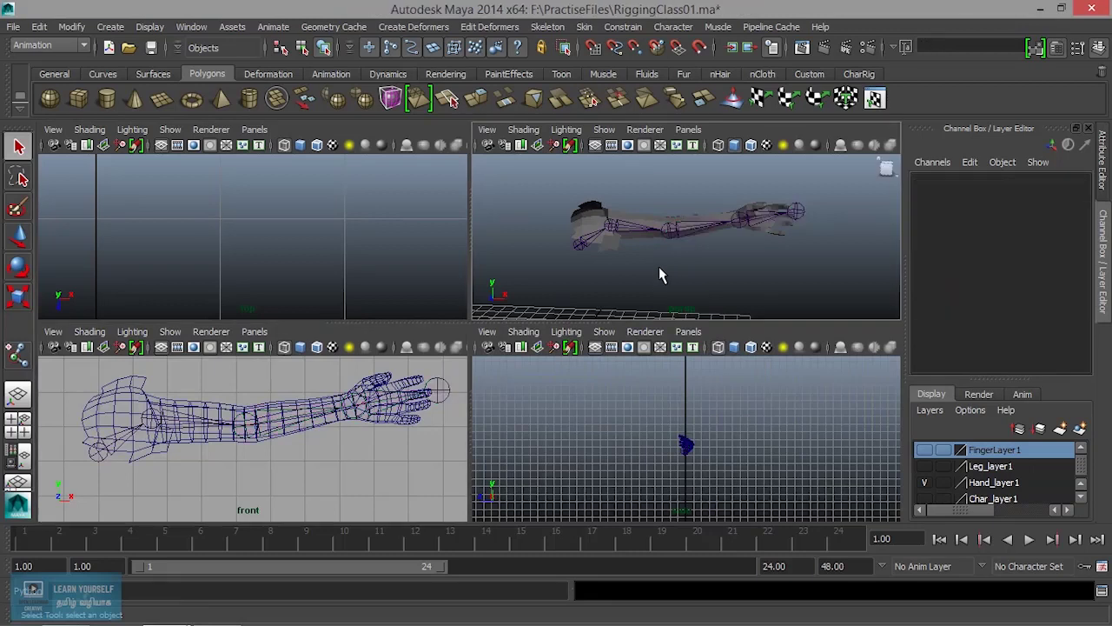
Step: In a maximized perspective view, move joint2 along Z inside the upper arm
key(space)
mouse_move(513, 313)
alt+mouse_down()
mouse_move(542, 368)
mouse_move(472, 360)
mouse_move(539, 390)
mouse_move(466, 422)
mouse_move(477, 391)
mouse_move(484, 429)
mouse_move(502, 330)
alt+mouse_up()
click(462, 421)
click(458, 376)
key(w)
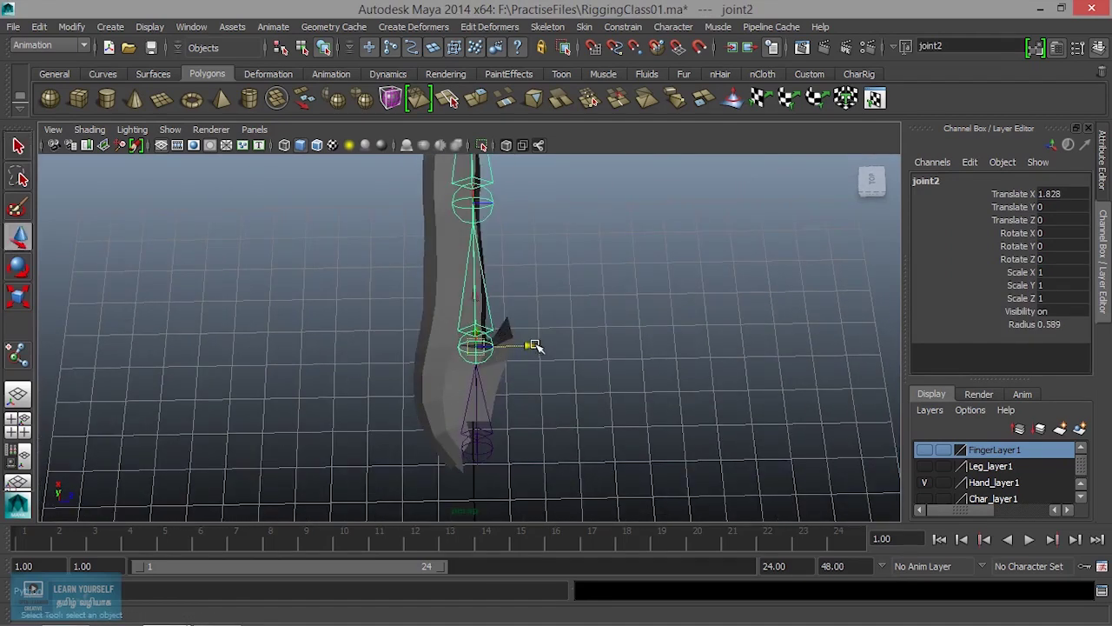
mouse_move(516, 342)
mouse_down()
mouse_move(496, 347)
mouse_move(528, 347)
mouse_move(487, 348)
mouse_move(496, 347)
mouse_up()
Step: Move joint3 and joint4 in depth to centre them in the elbow and hand
alt+drag(516, 285, 496, 447)
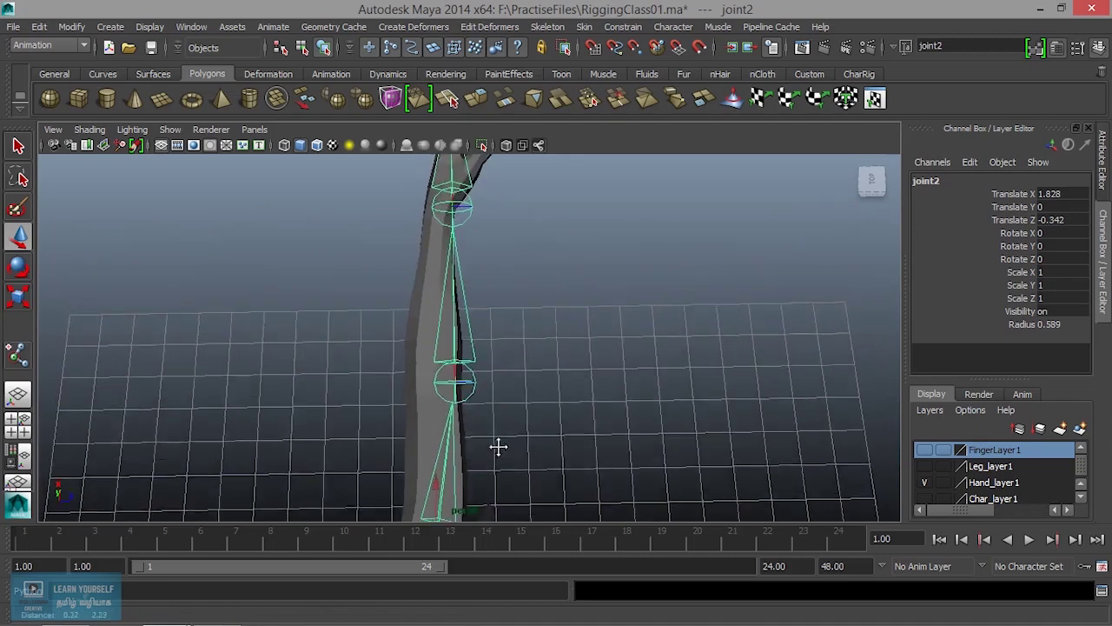
click(465, 385)
mouse_move(489, 384)
mouse_down()
mouse_move(472, 388)
mouse_move(521, 397)
mouse_move(461, 371)
mouse_up()
click(454, 375)
key(Insert)
click(465, 244)
drag(487, 242, 521, 243)
key(Insert)
Step: Orbit around the arm to check the joints sit inside the mesh
mouse_move(509, 409)
alt+mouse_down()
mouse_move(494, 450)
mouse_move(419, 353)
mouse_move(606, 437)
mouse_move(760, 410)
mouse_move(332, 347)
alt+mouse_up()
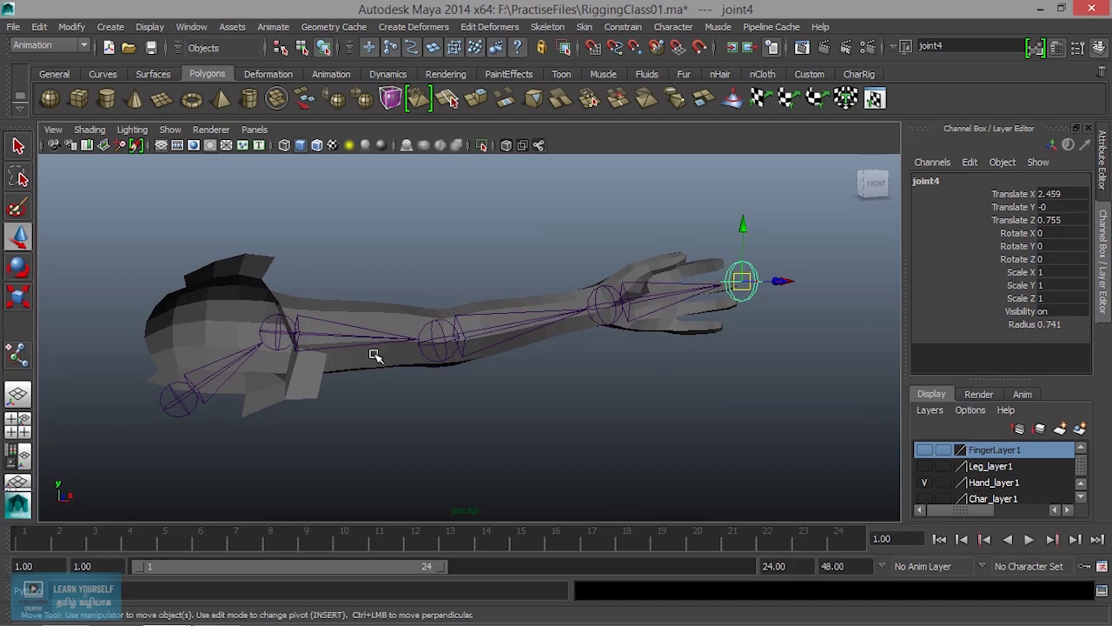
mouse_move(333, 361)
alt+mouse_down()
mouse_move(293, 357)
mouse_move(257, 334)
alt+mouse_up()
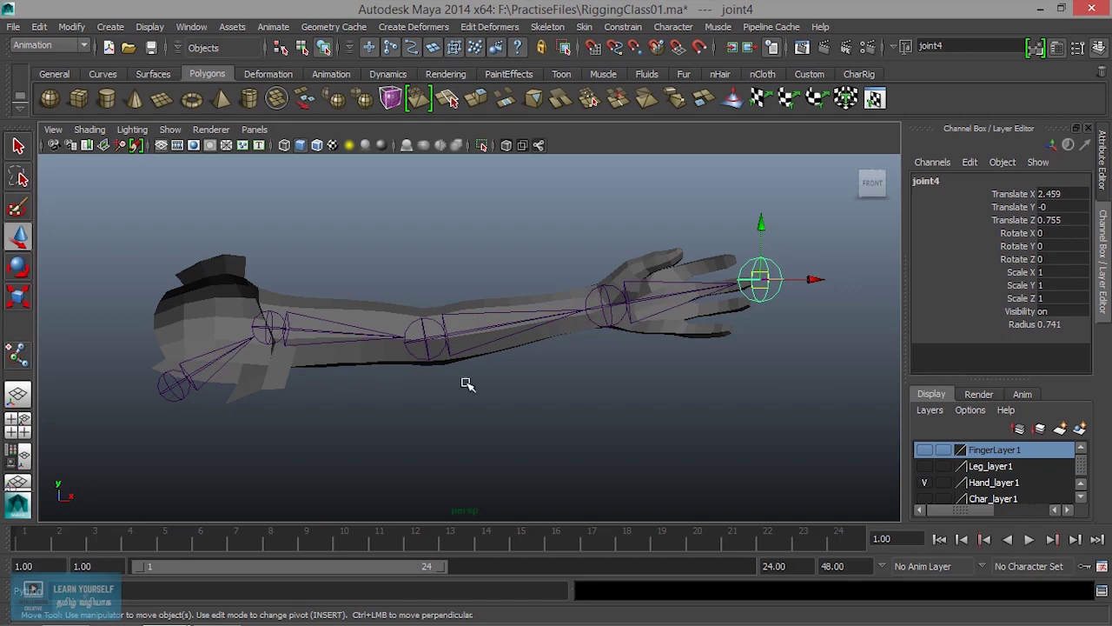
alt+drag(326, 388, 377, 350)
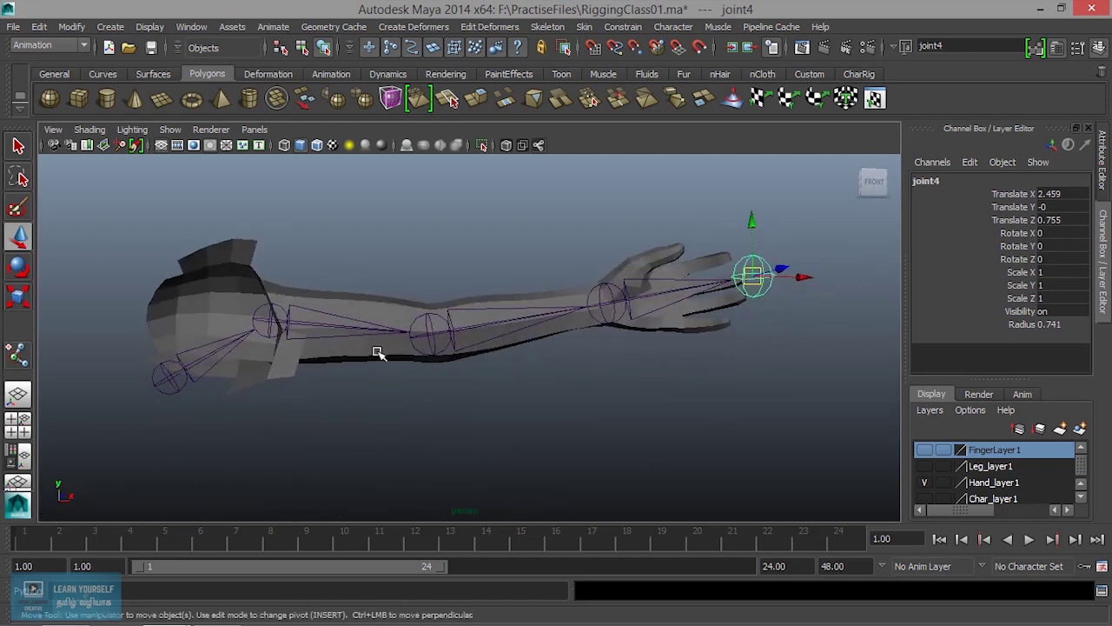
Step: Activate the IK Handle Tool with reset settings and the Single-Chain solver
click(562, 35)
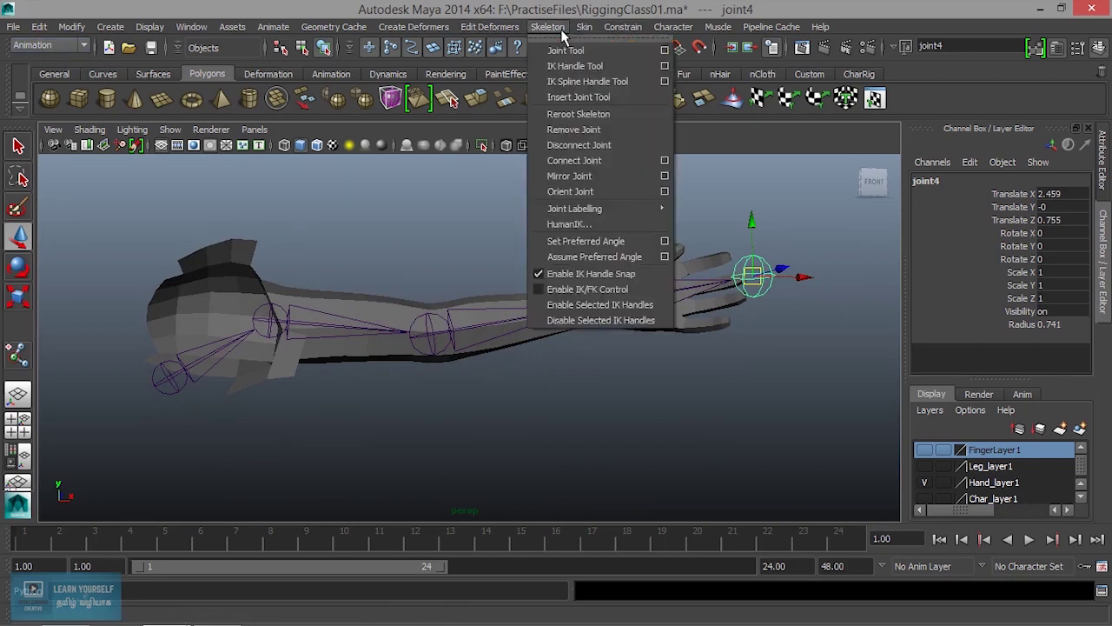
click(665, 65)
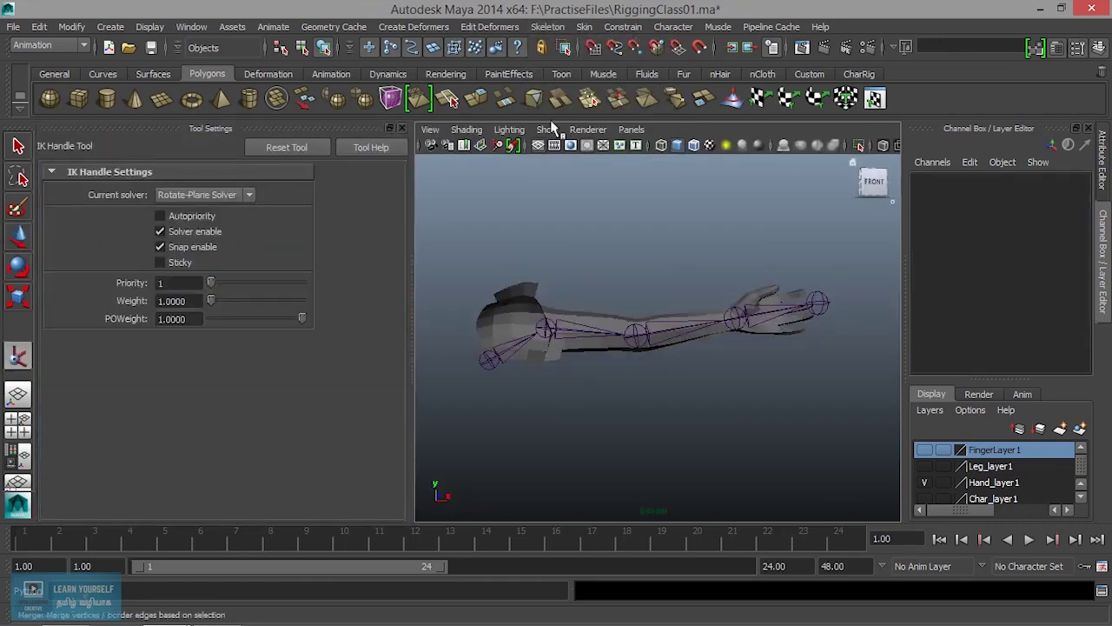
click(305, 148)
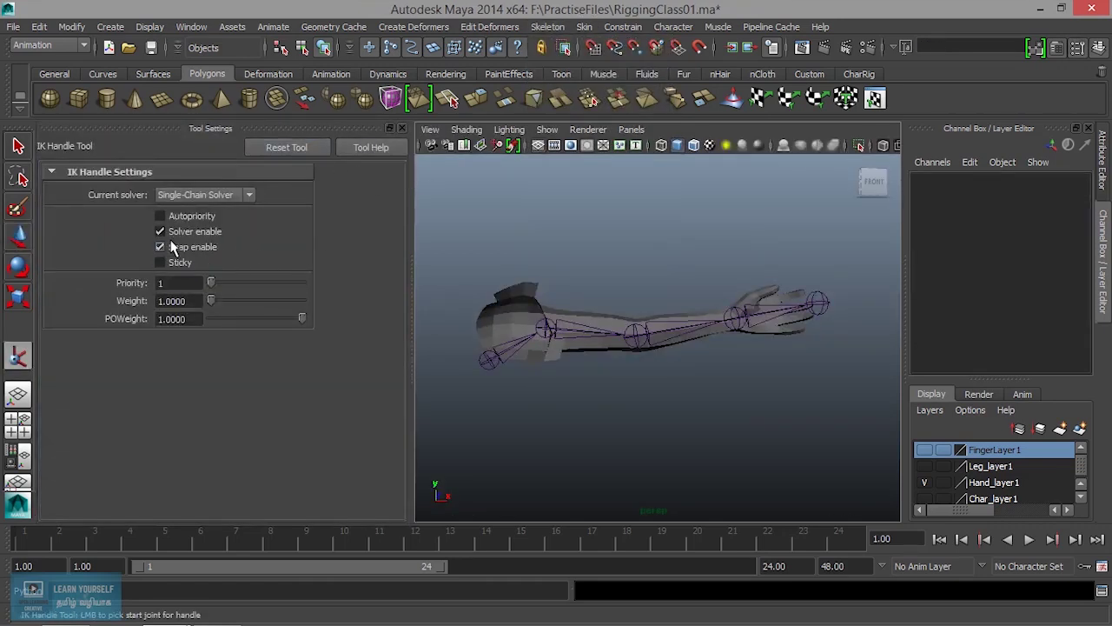
click(209, 196)
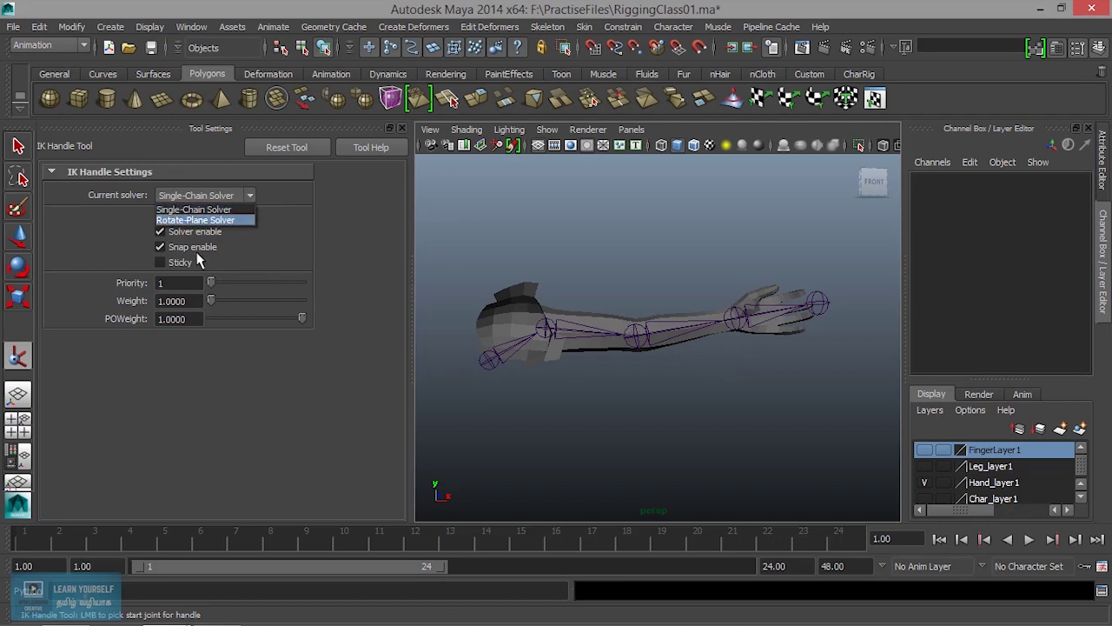
click(208, 210)
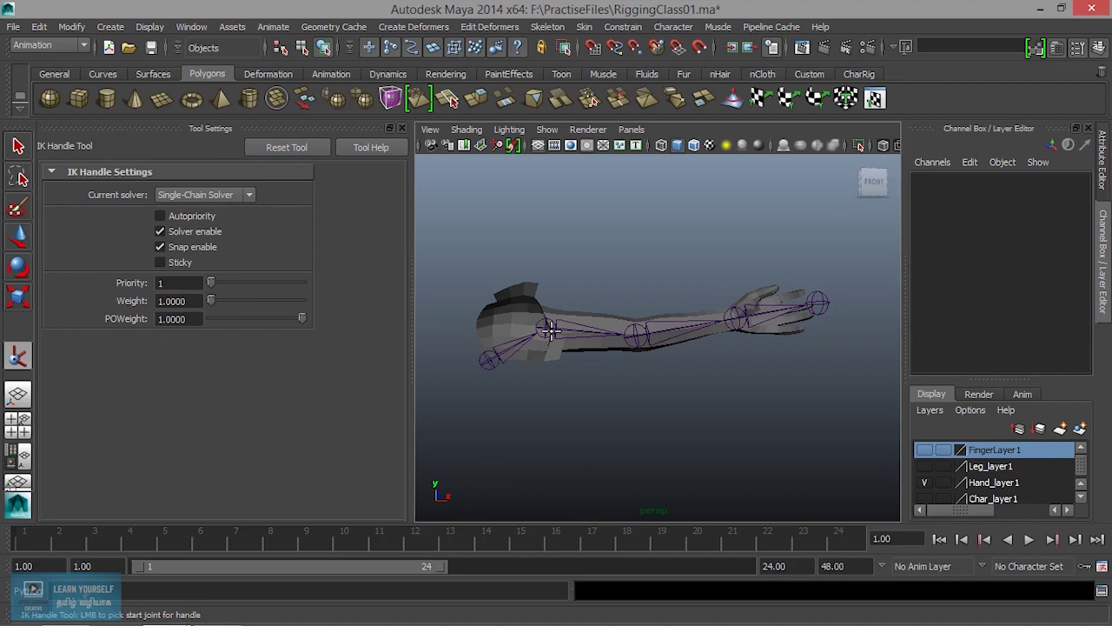
scroll(569, 383, up, 5)
scroll(578, 386, down, 5)
alt+drag(608, 392, 612, 376)
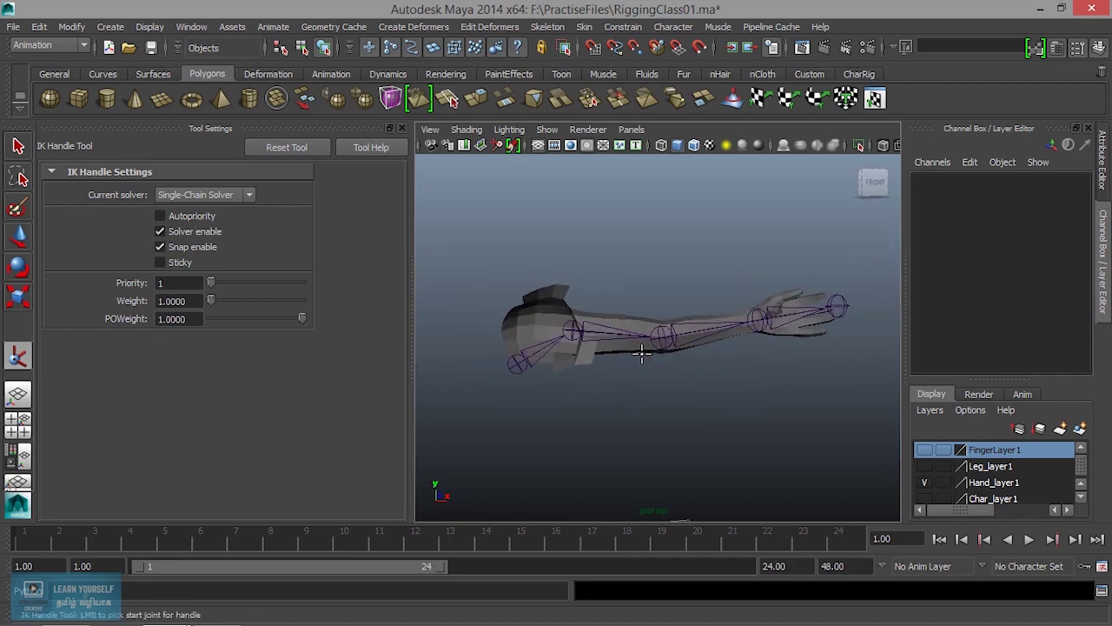
alt+drag(769, 337, 752, 348)
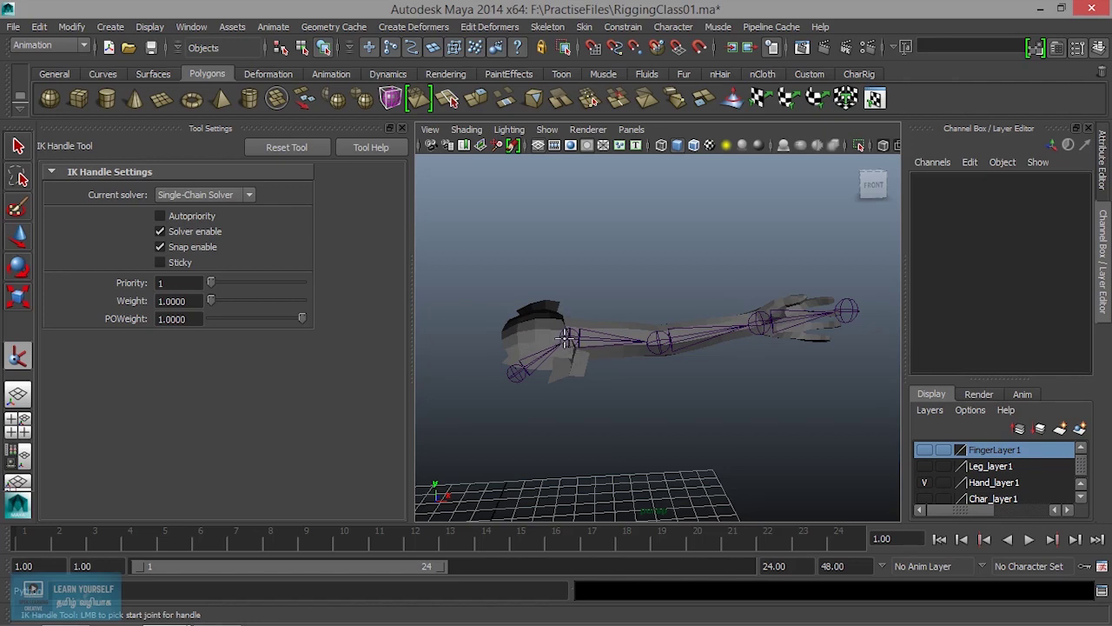
Step: Create ikHandle1 from joint2 to the wrist joint, then deselect it
click(566, 338)
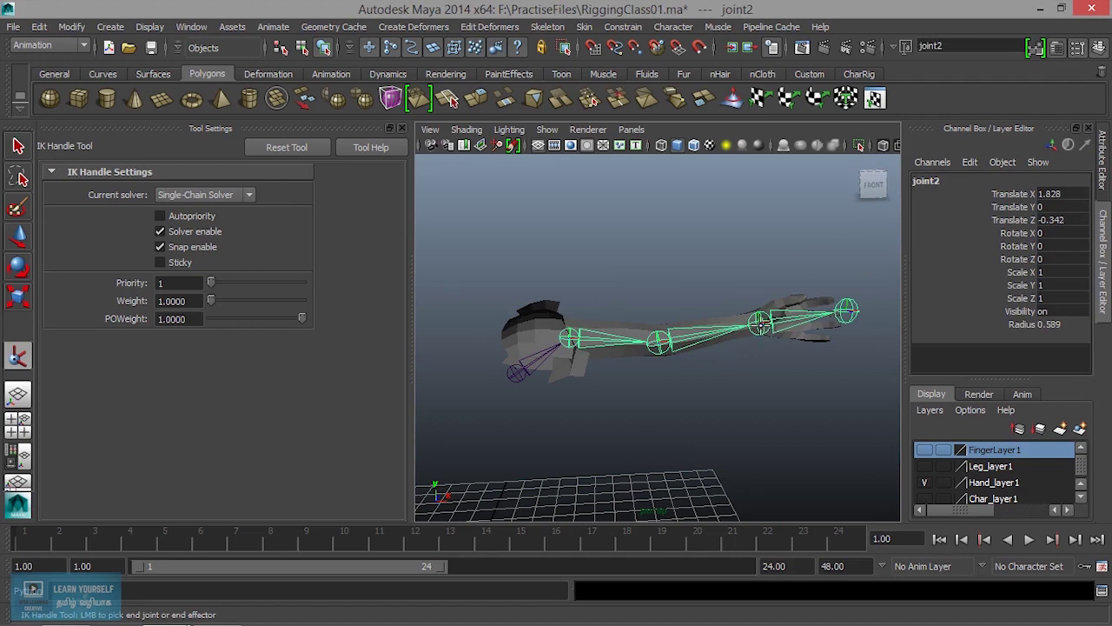
click(760, 323)
key(w)
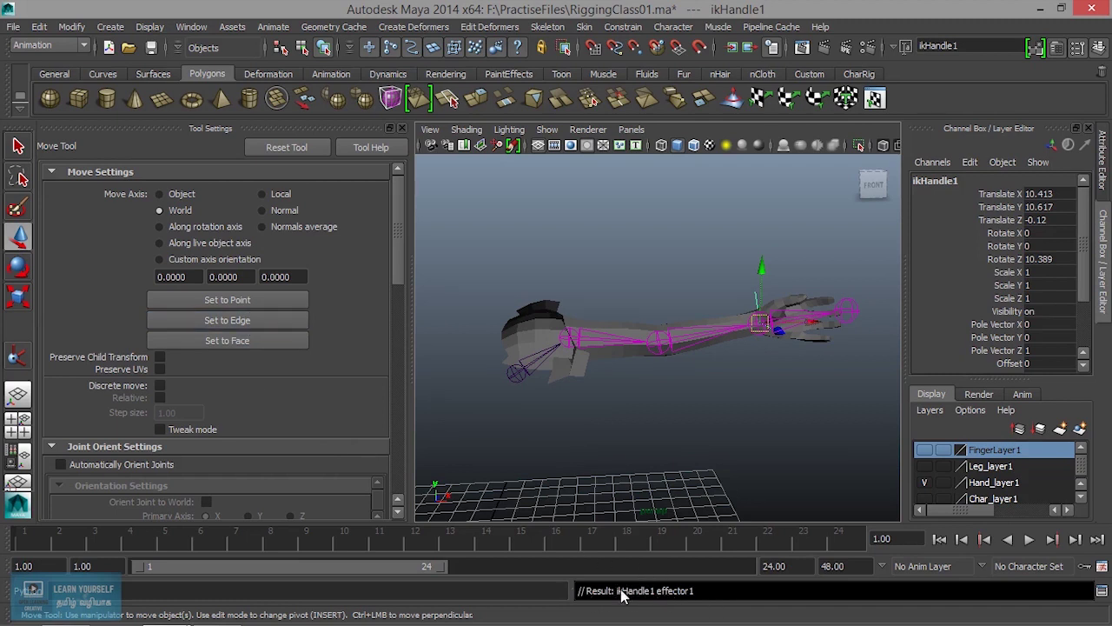
mouse_move(771, 350)
alt+mouse_down()
mouse_move(730, 405)
mouse_move(767, 385)
mouse_move(705, 397)
alt+mouse_up()
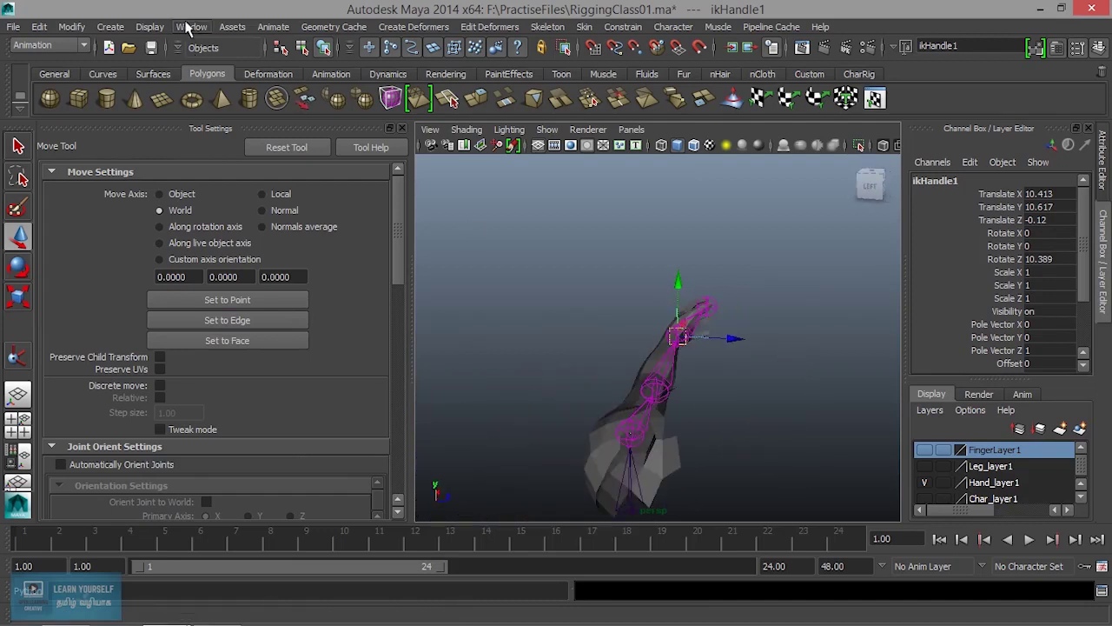
click(185, 26)
click(560, 267)
key(space)
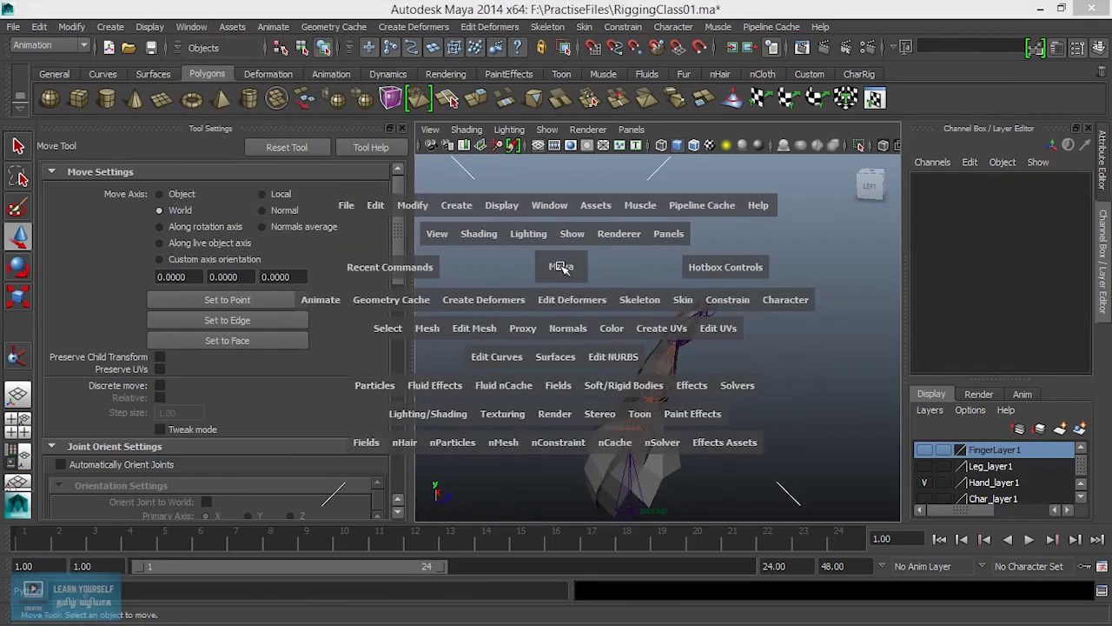
Step: Switch to the Persp/Outliner layout and widen the Outliner to read full names
drag(577, 174, 580, 213)
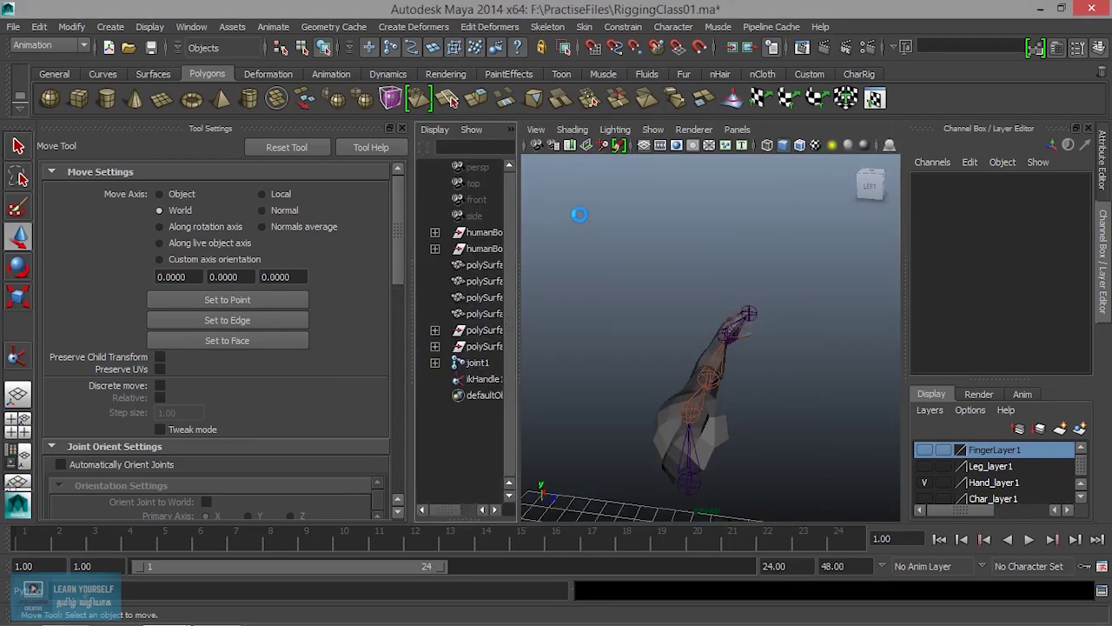
click(401, 128)
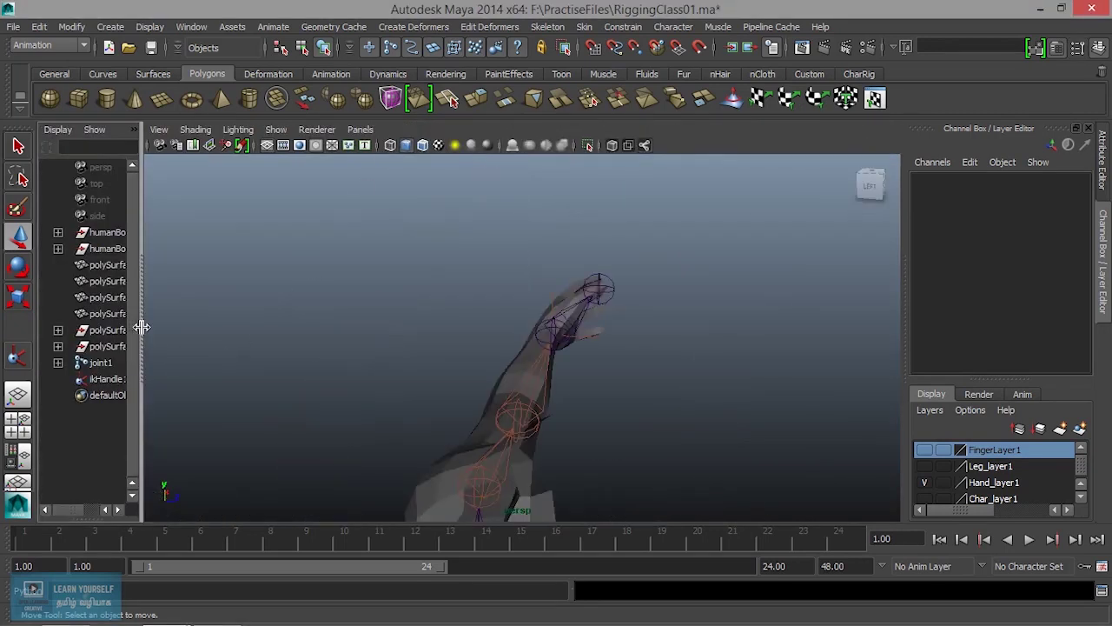
drag(140, 328, 288, 330)
Step: Test-bend the arm by moving ikHandle1, then undo the move
click(115, 381)
mouse_move(562, 384)
alt+mouse_down()
mouse_move(427, 368)
mouse_move(539, 349)
mouse_move(547, 323)
mouse_move(608, 392)
mouse_move(596, 373)
mouse_move(659, 365)
mouse_move(550, 372)
mouse_move(541, 385)
mouse_move(551, 392)
alt+mouse_up()
alt+right_drag(551, 392, 619, 409)
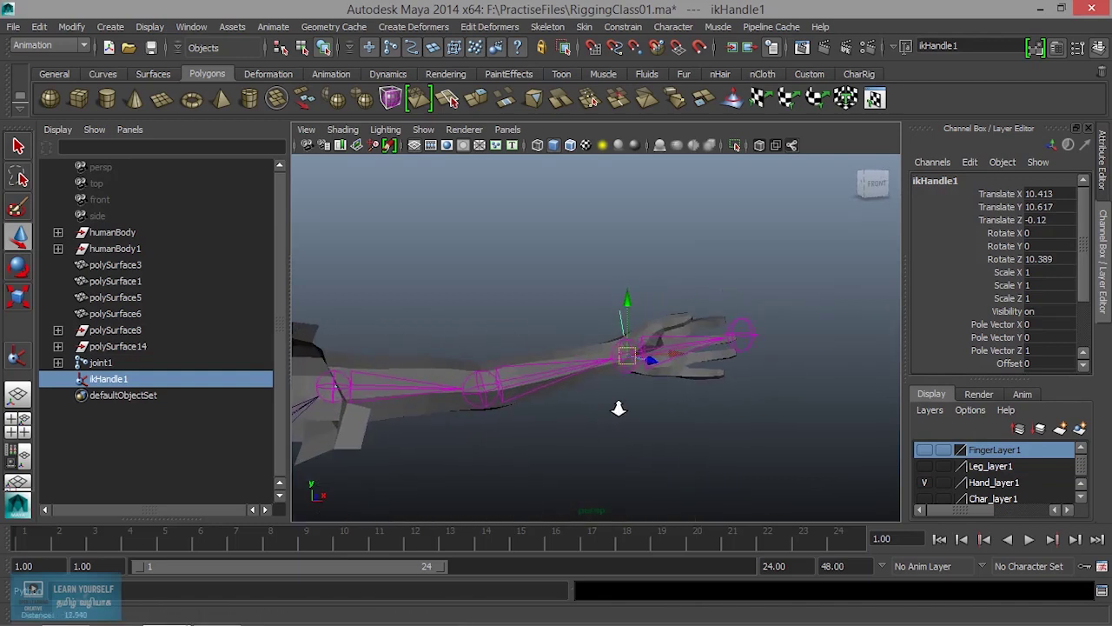
mouse_move(628, 353)
mouse_down()
mouse_move(496, 377)
mouse_move(617, 359)
mouse_move(534, 346)
mouse_move(620, 353)
mouse_move(764, 390)
mouse_move(641, 417)
mouse_up()
key(ctrl+z)
Step: Select the upper-arm and hand meshes, trying the wrist joint and ikHandle1 alongside
click(517, 415)
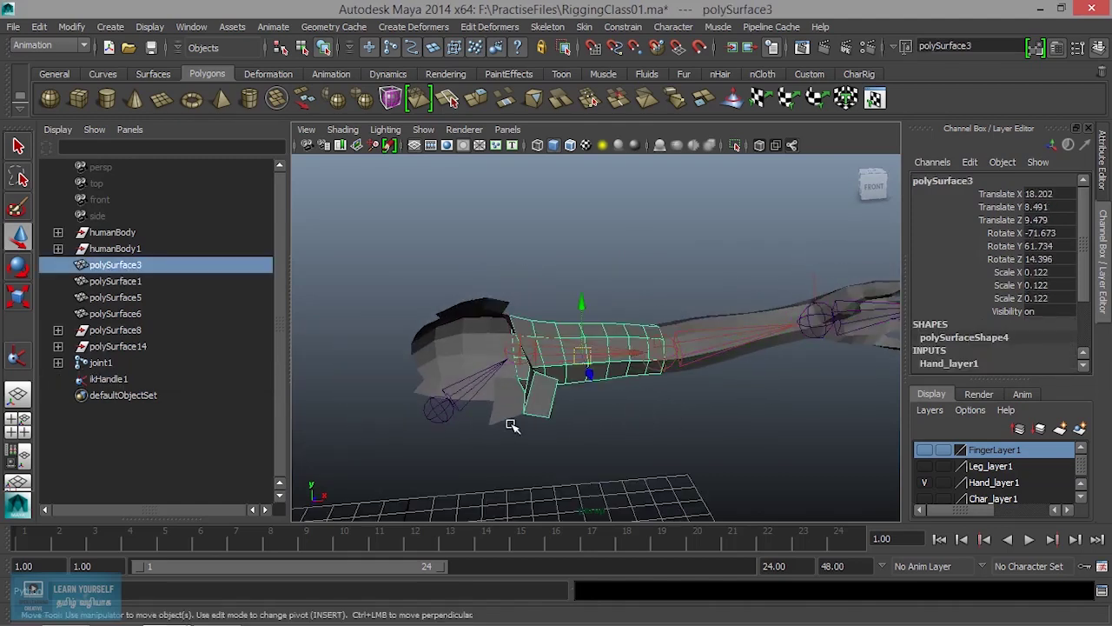
mouse_move(508, 427)
alt+mouse_down()
mouse_move(527, 420)
mouse_move(479, 397)
mouse_move(756, 322)
alt+mouse_up()
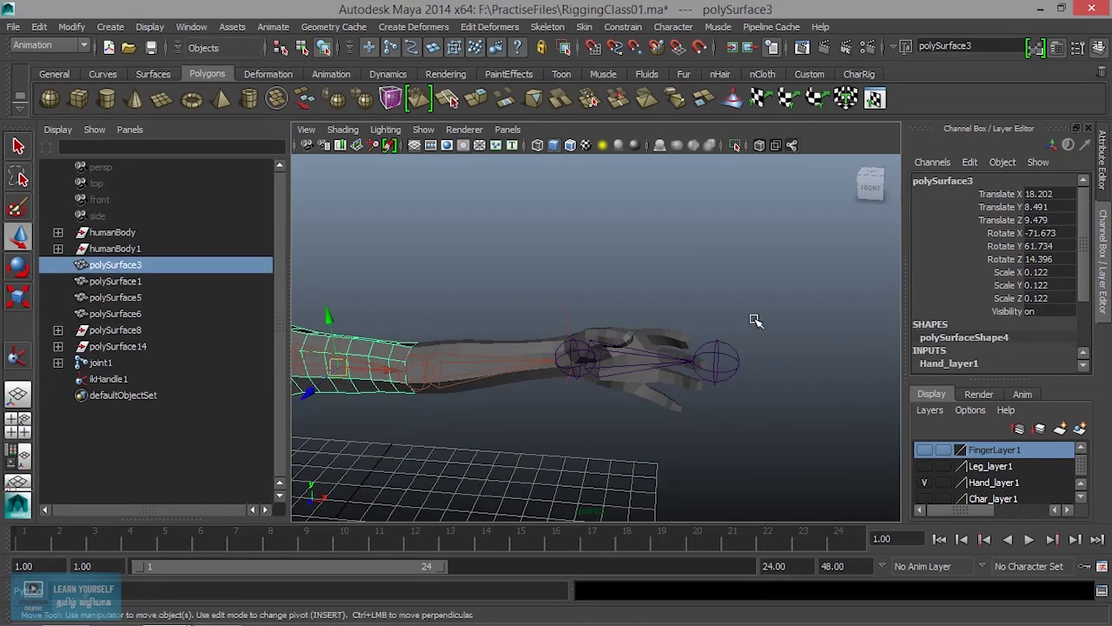
click(674, 337)
click(676, 369)
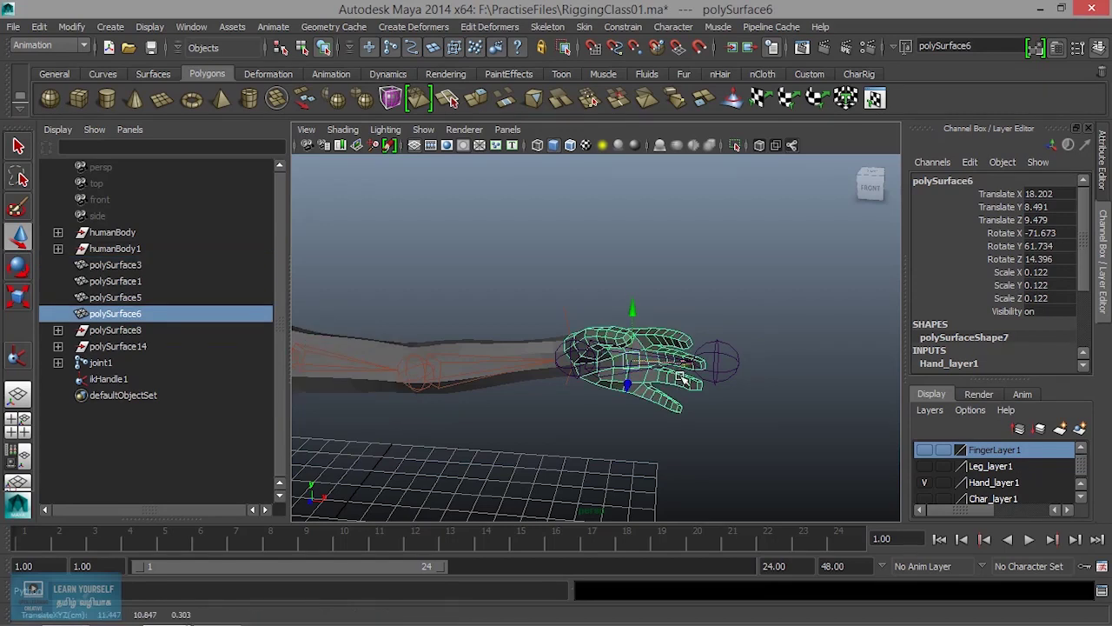
click(712, 367)
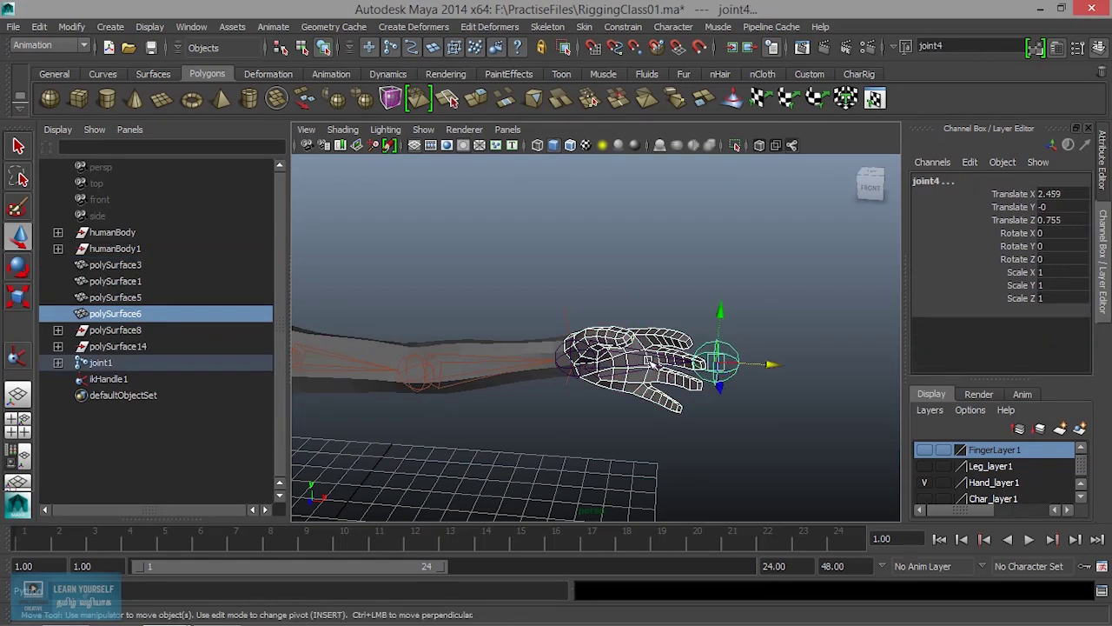
key(ctrl+z)
shift+click(570, 361)
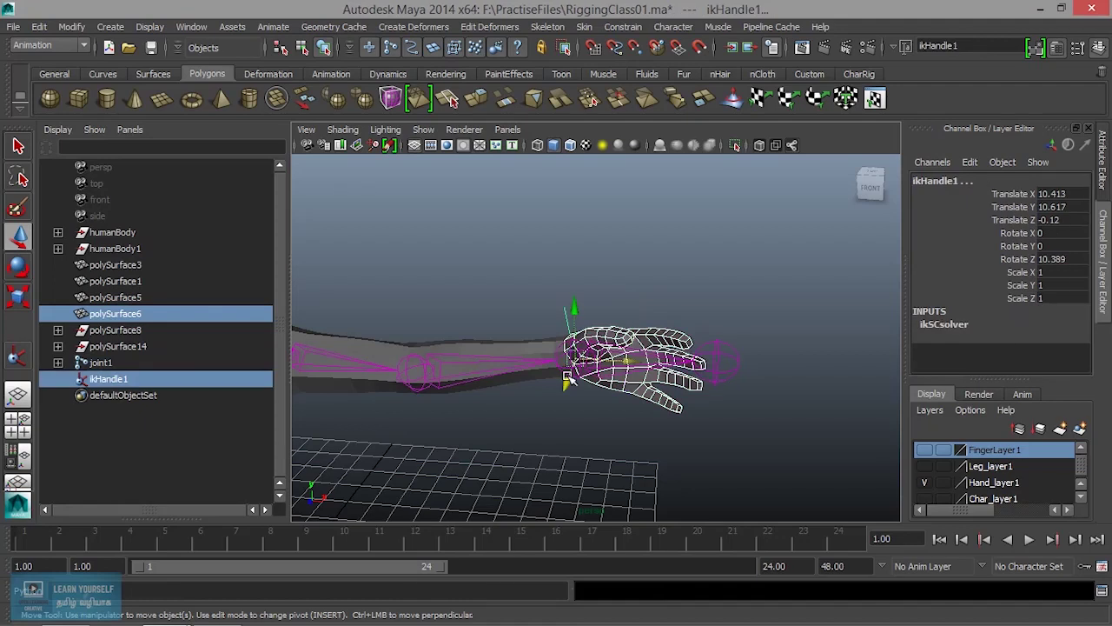
scroll(596, 388, up, 3)
scroll(596, 389, down, 3)
alt+drag(596, 388, 608, 380)
Step: Clear the selection and hide IK handles in the viewport
click(630, 410)
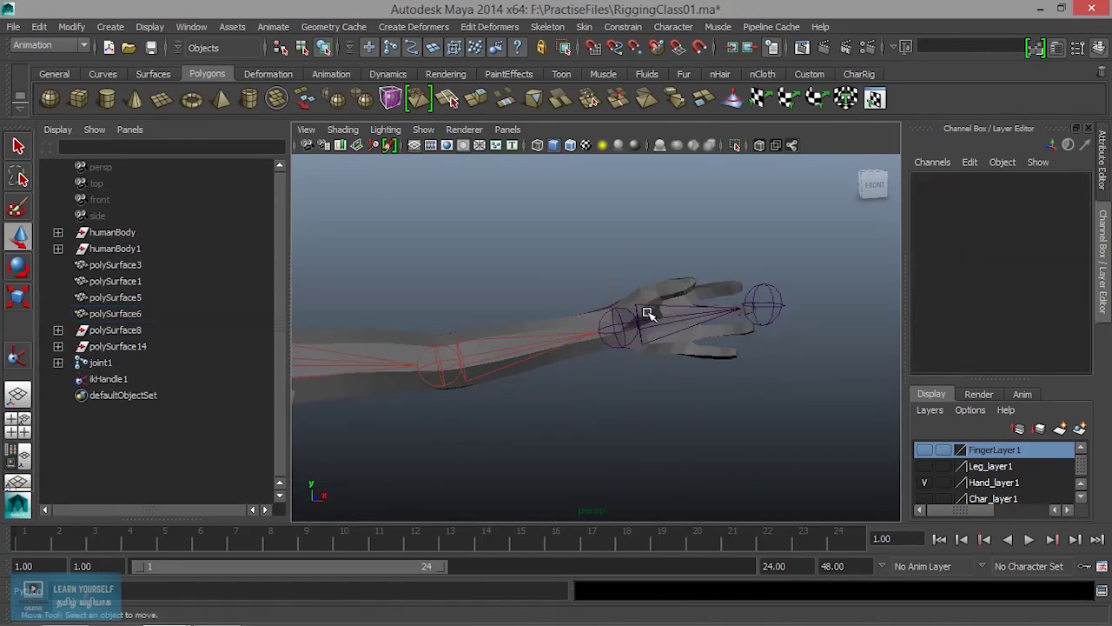
click(423, 129)
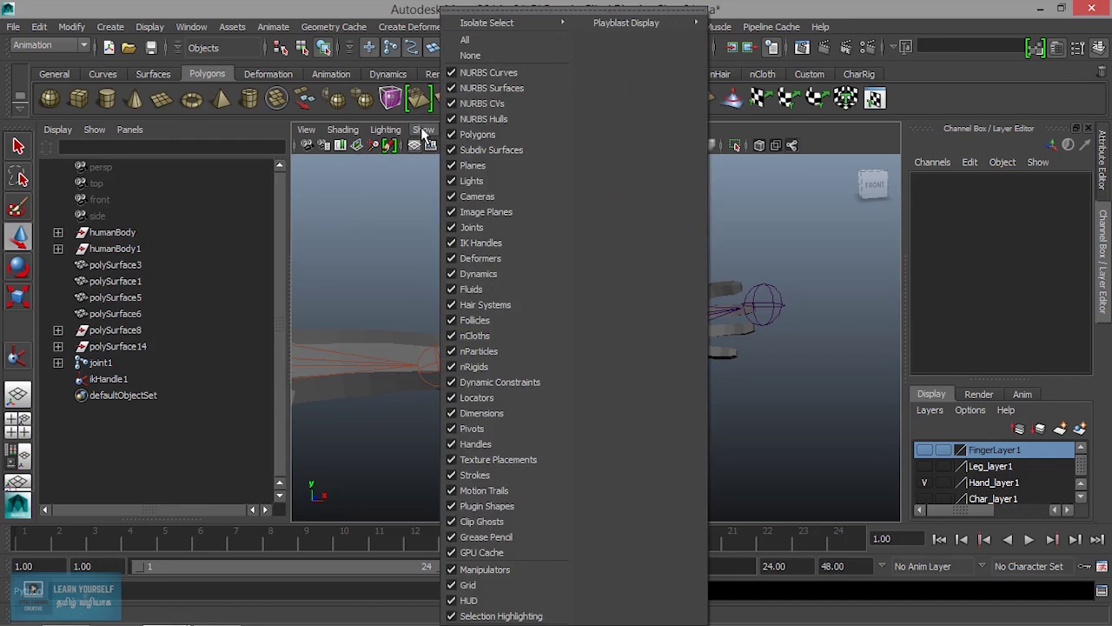
click(453, 244)
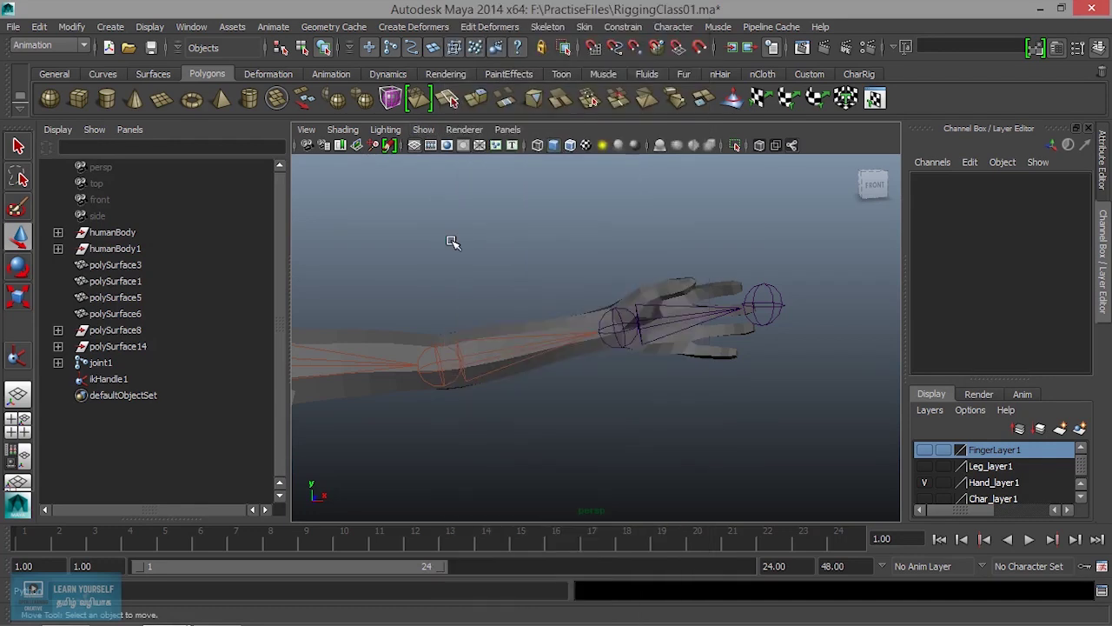
Step: Parent the hand mesh polySurface6 under the wrist joint joint5
click(713, 355)
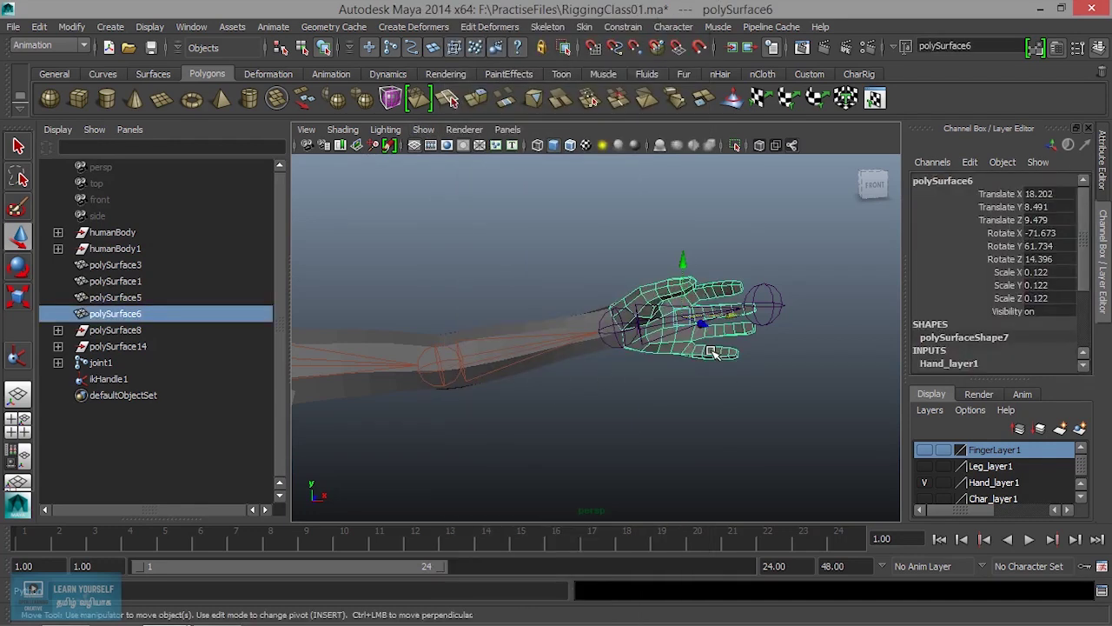
drag(611, 328, 631, 354)
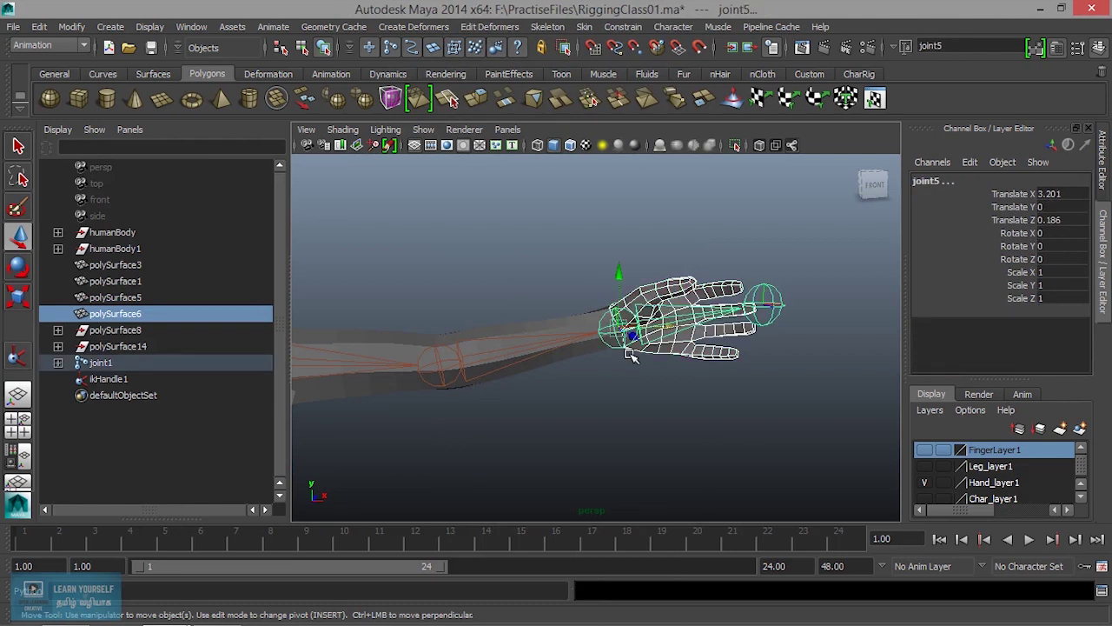
key(p)
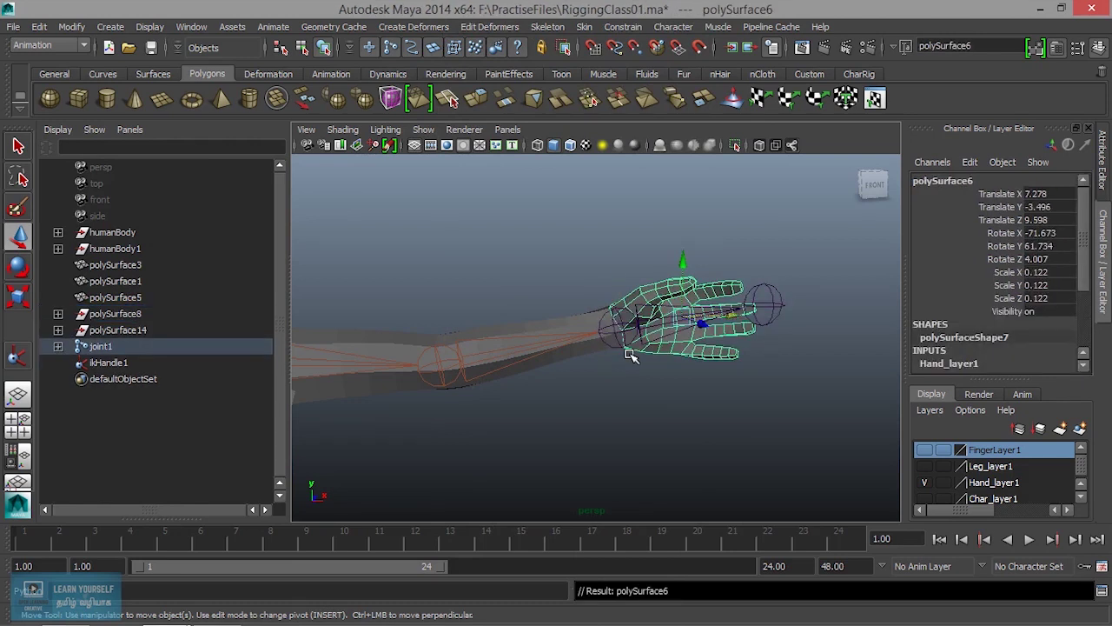
key(Up)
key(Up)
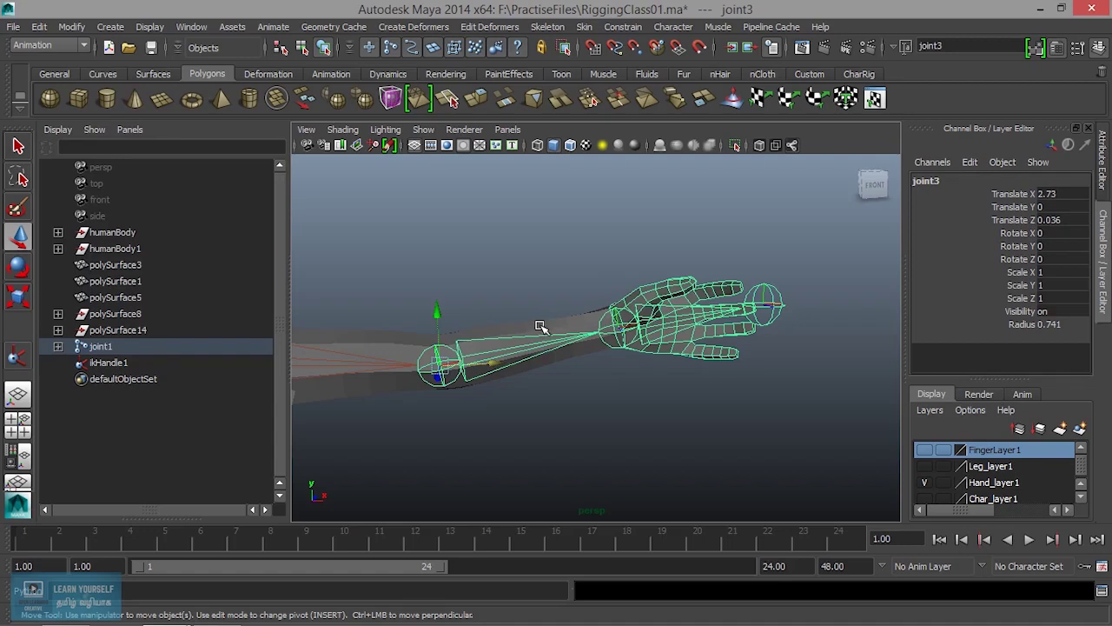
key(Down)
alt+drag(568, 348, 564, 412)
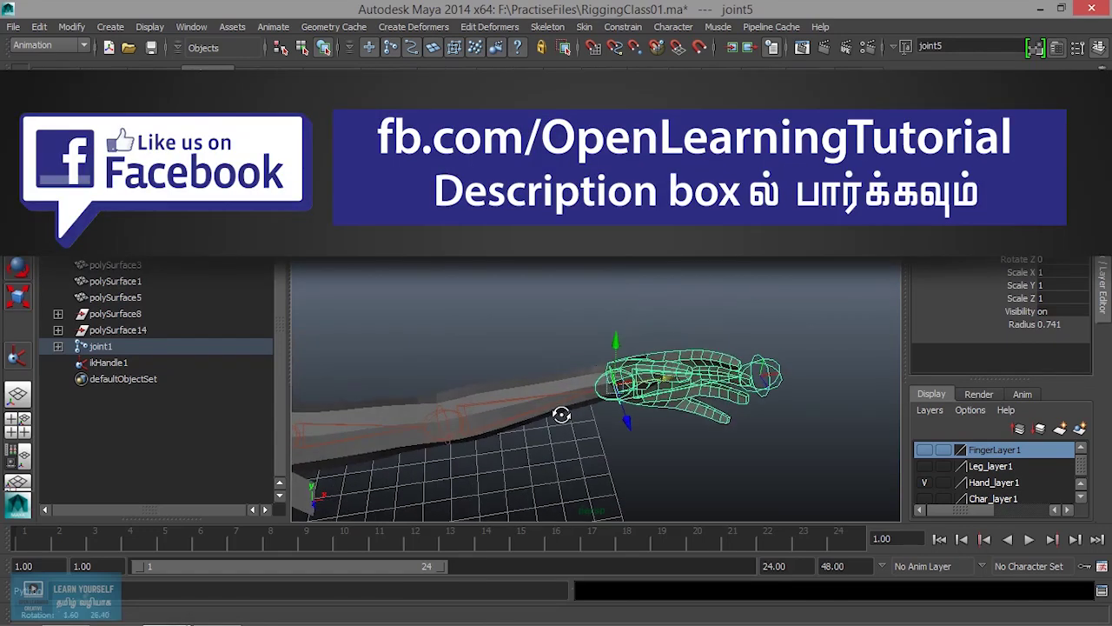
Step: Parent forearm polySurface5 under joint3 and upper arm polySurface3 under joint2
click(536, 373)
click(444, 428)
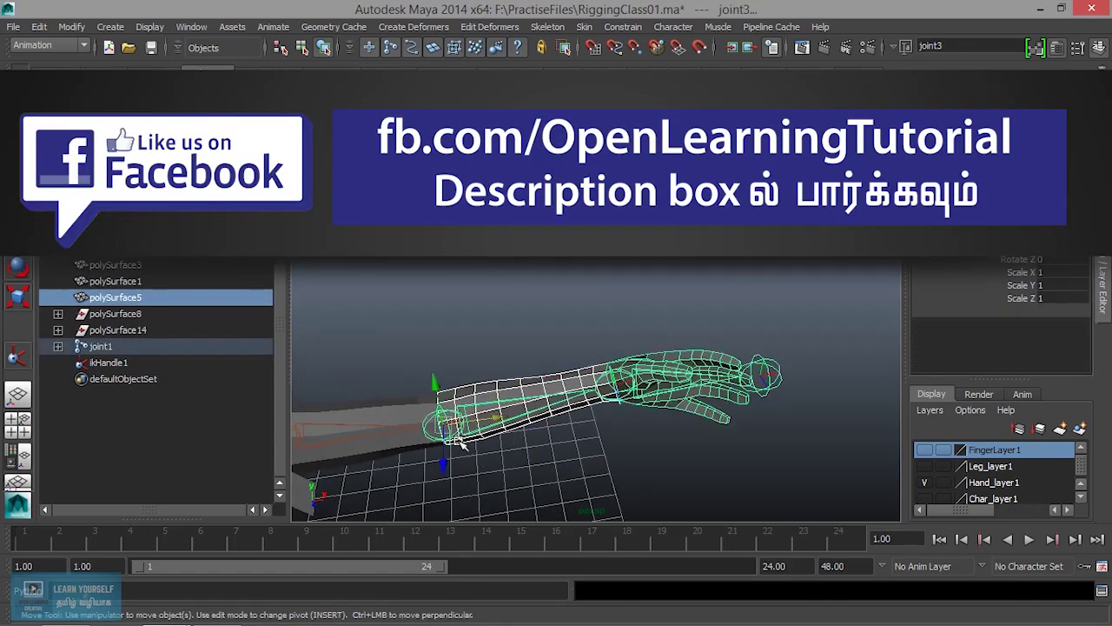
key(p)
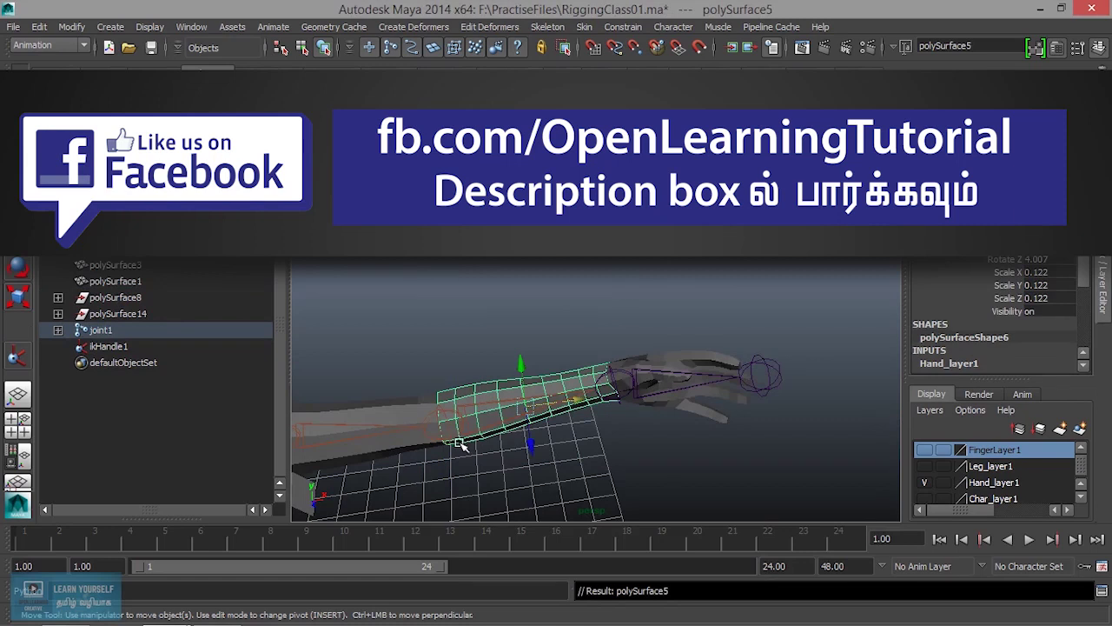
alt+drag(461, 444, 683, 414)
click(660, 375)
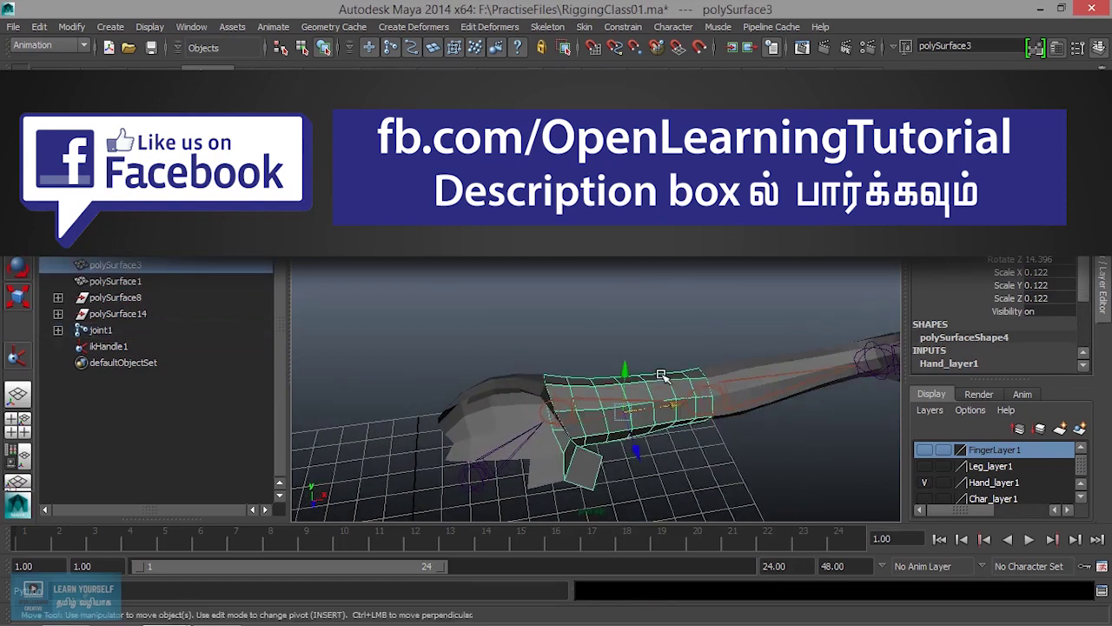
shift+click(667, 407)
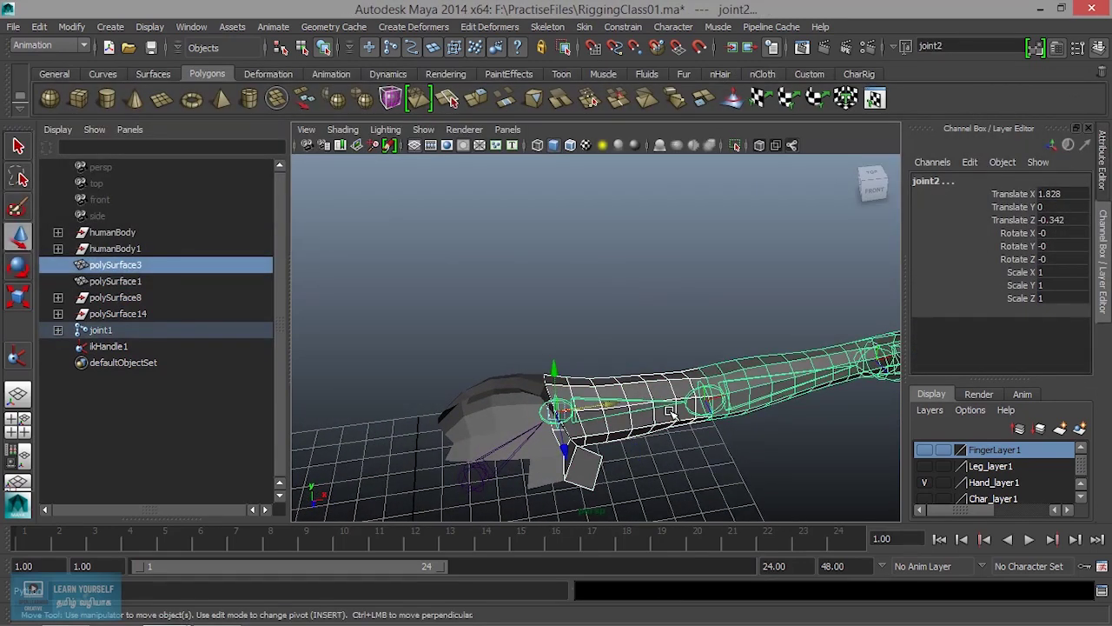
key(p)
Step: Parent the shoulder mesh polySurface1 under joint1, then select joint1
click(501, 396)
shift+click(482, 488)
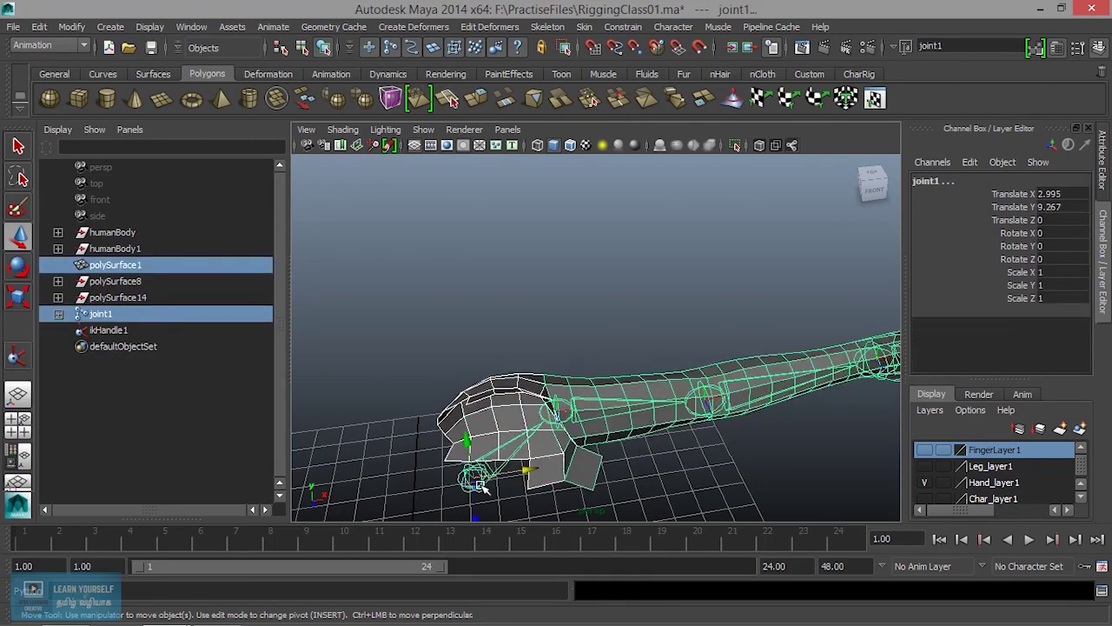
key(p)
click(482, 488)
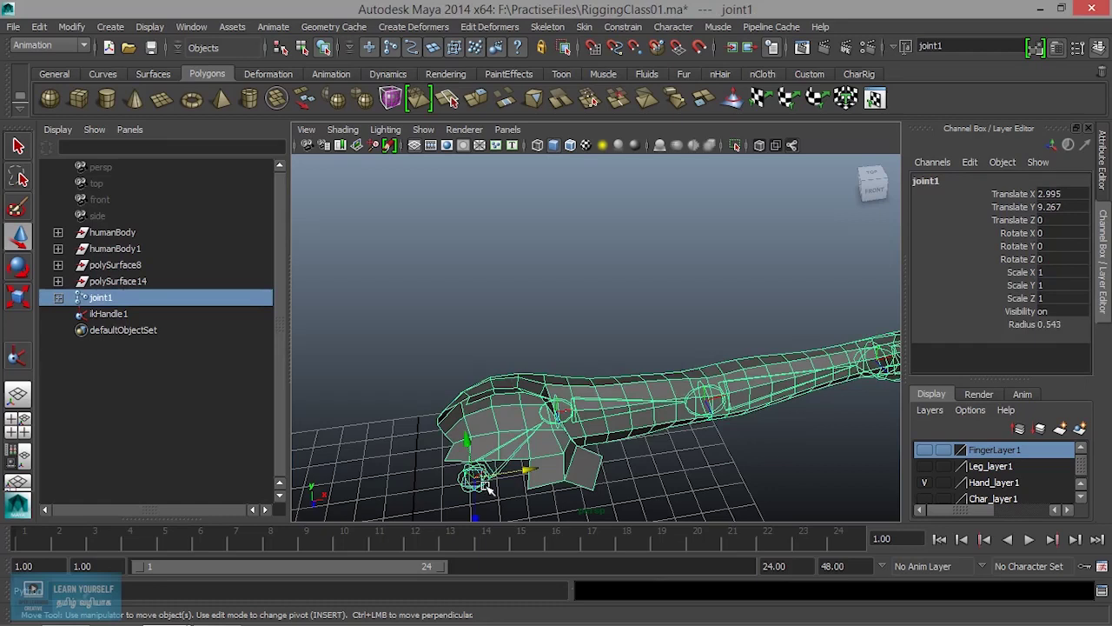
scroll(521, 473, down, 5)
mouse_move(579, 464)
alt+mouse_down()
mouse_move(682, 410)
mouse_move(608, 409)
alt+mouse_up()
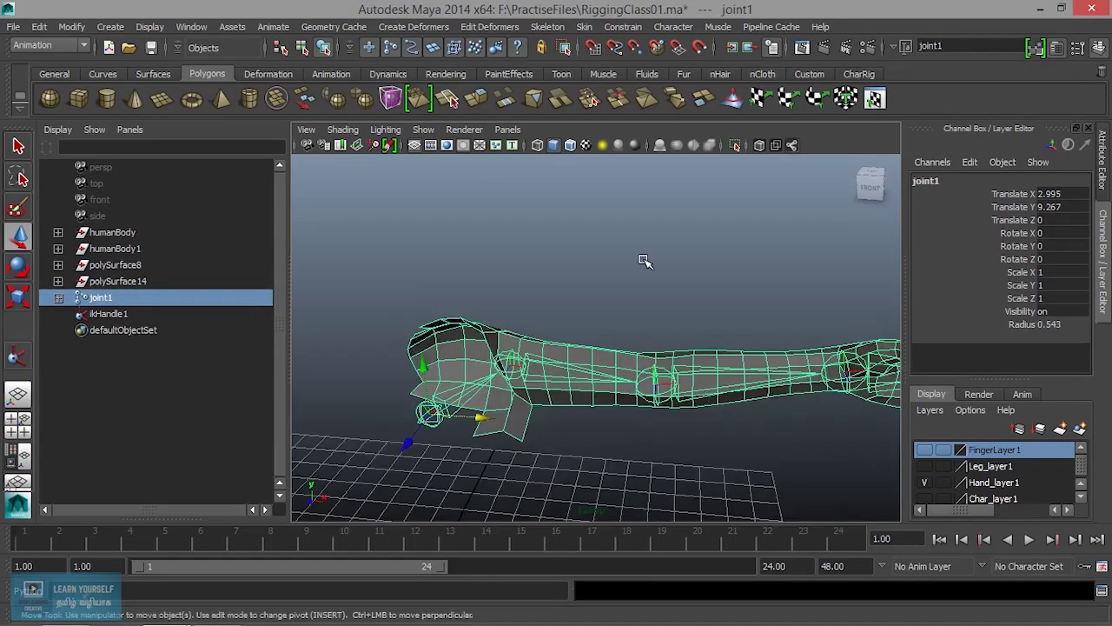
click(423, 129)
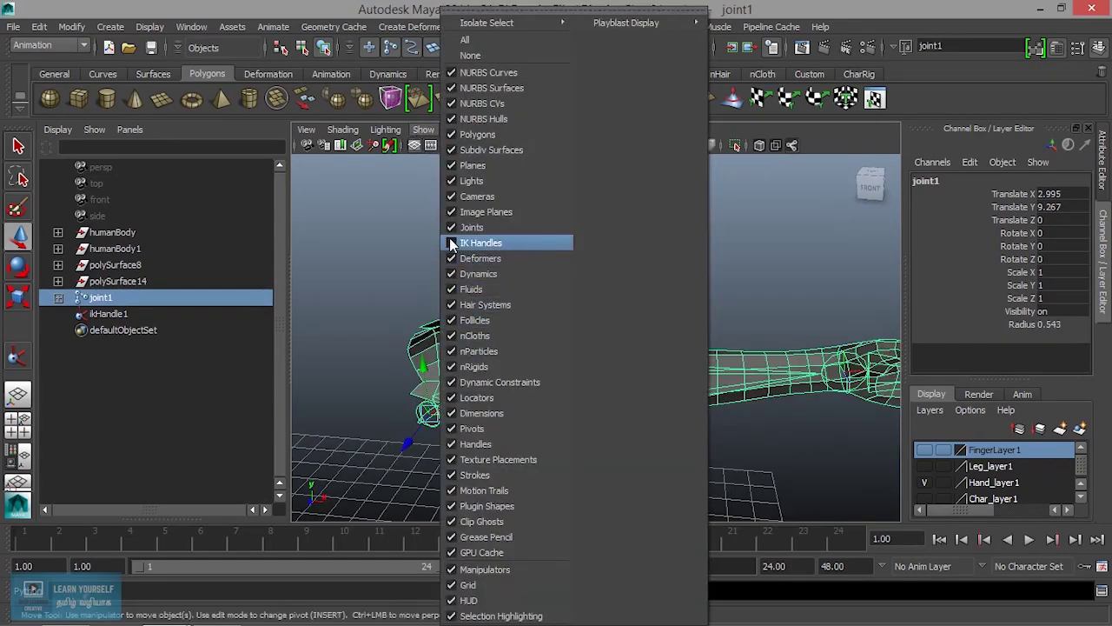
Step: Show IK handles in the viewport again and frame the whole arm
click(469, 244)
alt+drag(680, 412, 534, 409)
click(657, 454)
mouse_move(657, 454)
alt+right_down()
mouse_move(690, 490)
mouse_move(634, 380)
mouse_move(700, 442)
mouse_move(640, 300)
alt+right_up()
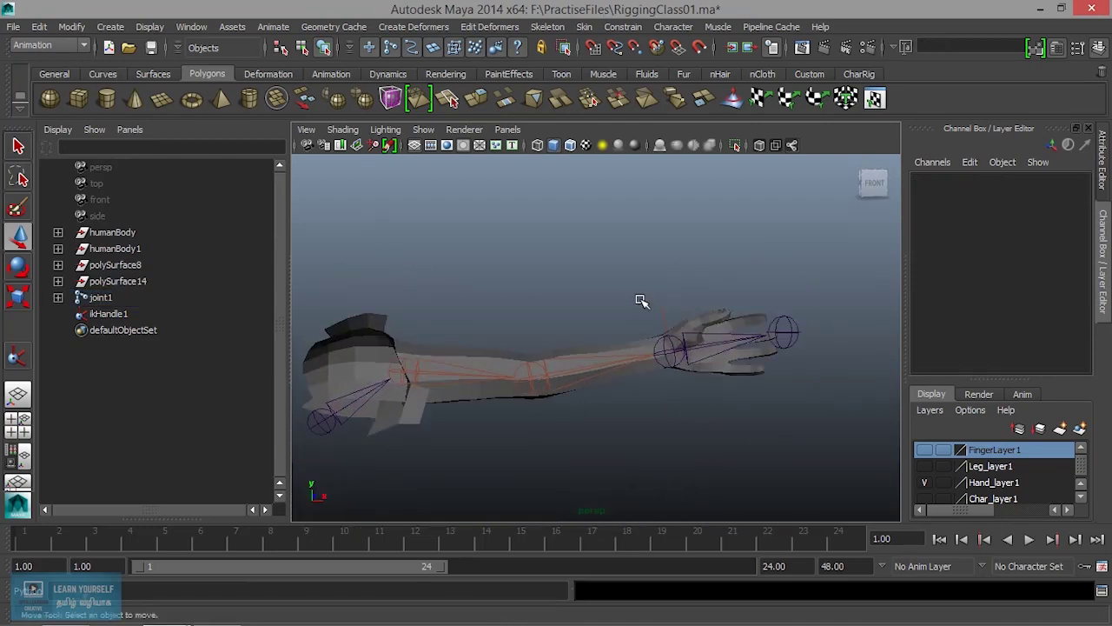
Step: Drag ikHandle1 to bend the arm at the elbow, ending near 8.671, 11.696, -0.537
drag(674, 313, 654, 322)
mouse_move(672, 366)
mouse_down()
mouse_move(657, 335)
mouse_move(579, 355)
mouse_move(583, 339)
mouse_move(650, 327)
mouse_move(569, 322)
mouse_move(643, 315)
mouse_move(606, 318)
mouse_move(603, 350)
mouse_move(618, 352)
mouse_up()
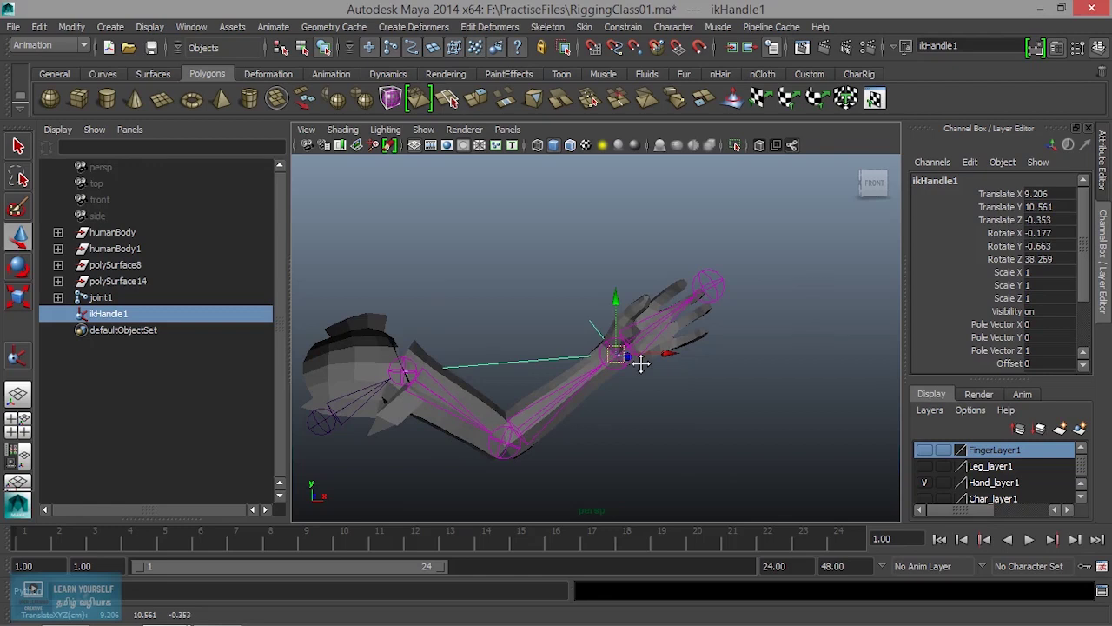
alt+middle_drag(641, 363, 640, 363)
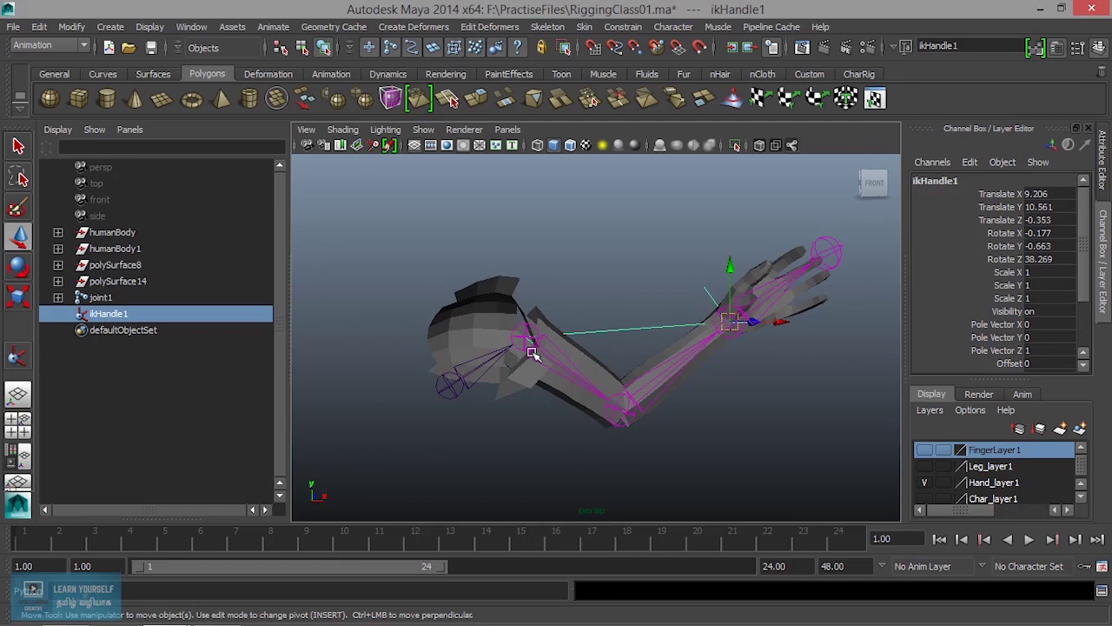
mouse_move(514, 341)
alt+mouse_down()
mouse_move(628, 370)
mouse_move(539, 379)
alt+mouse_up()
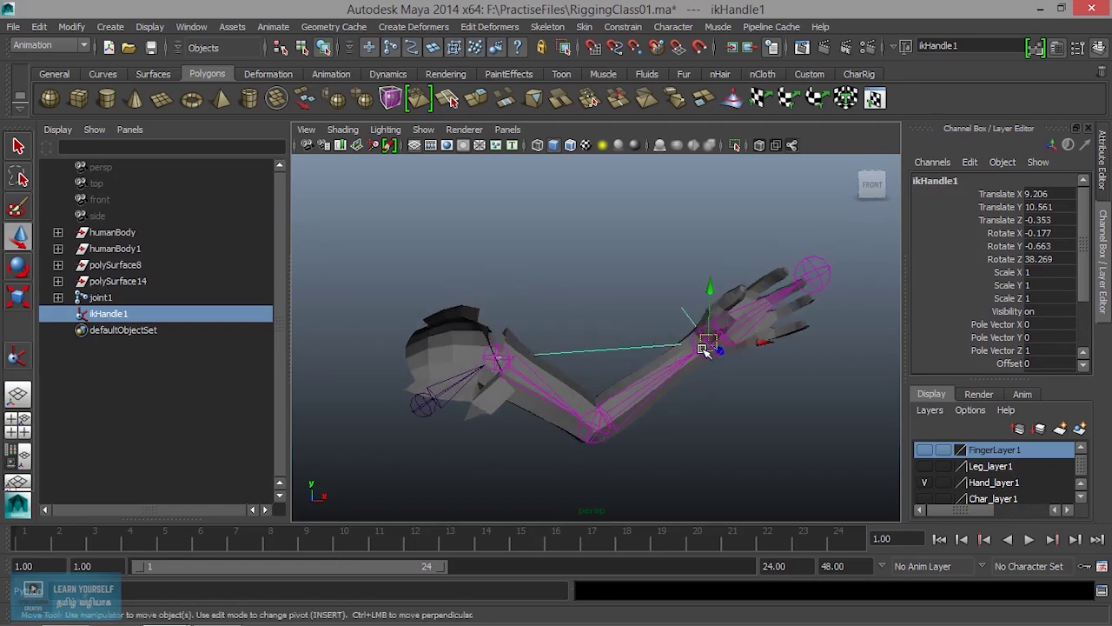
mouse_move(716, 348)
mouse_down()
mouse_move(770, 313)
mouse_move(688, 318)
mouse_move(672, 347)
mouse_move(717, 246)
mouse_move(702, 322)
mouse_move(683, 285)
mouse_move(765, 373)
mouse_move(626, 399)
mouse_move(573, 374)
mouse_move(606, 291)
mouse_up()
key(e)
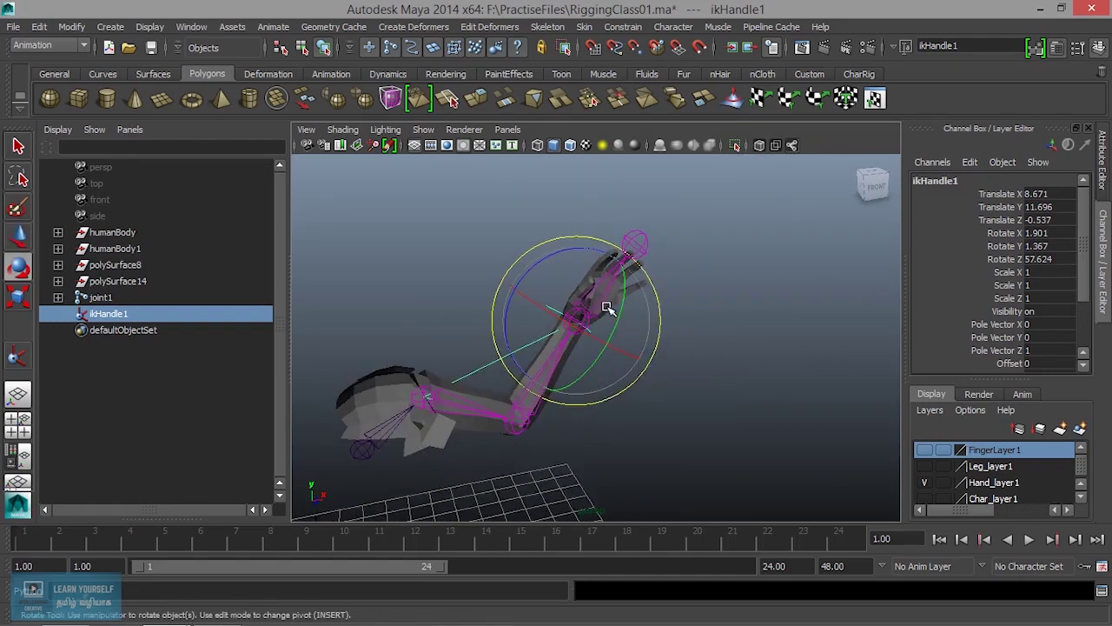
Step: Rotate ikHandle1 to tilt the hand, about 10.67, -5.45, 56.82 degrees, undoing trial turns
mouse_move(636, 298)
mouse_down()
mouse_move(573, 344)
mouse_move(612, 342)
mouse_move(634, 250)
mouse_move(623, 304)
mouse_move(560, 295)
mouse_move(559, 283)
mouse_move(614, 318)
mouse_move(513, 290)
mouse_move(566, 251)
mouse_move(575, 257)
mouse_move(562, 269)
mouse_move(617, 327)
mouse_move(616, 343)
mouse_up()
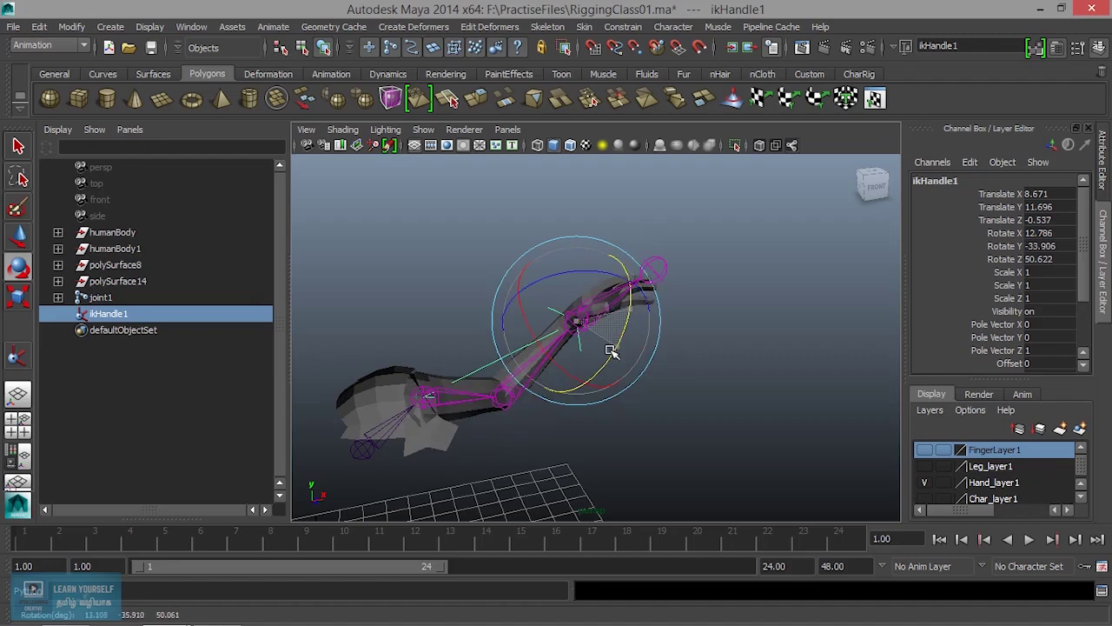
key(ctrl+z)
mouse_move(704, 324)
alt+mouse_down()
mouse_move(652, 365)
mouse_move(559, 368)
mouse_move(630, 291)
alt+mouse_up()
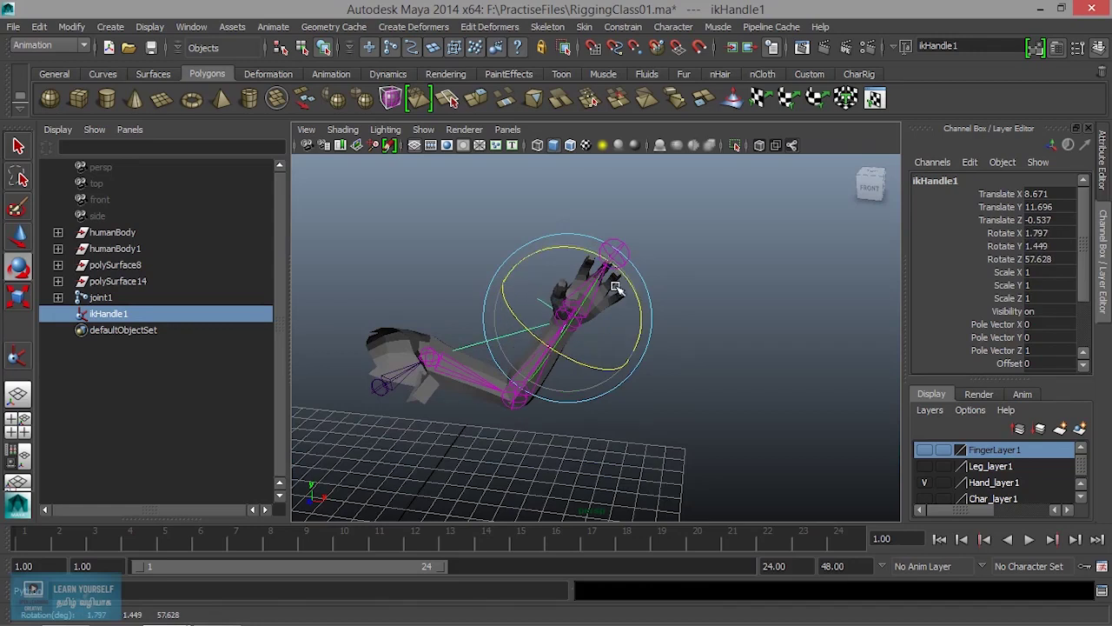
drag(564, 341, 573, 346)
key(ctrl+z)
key(ctrl+z)
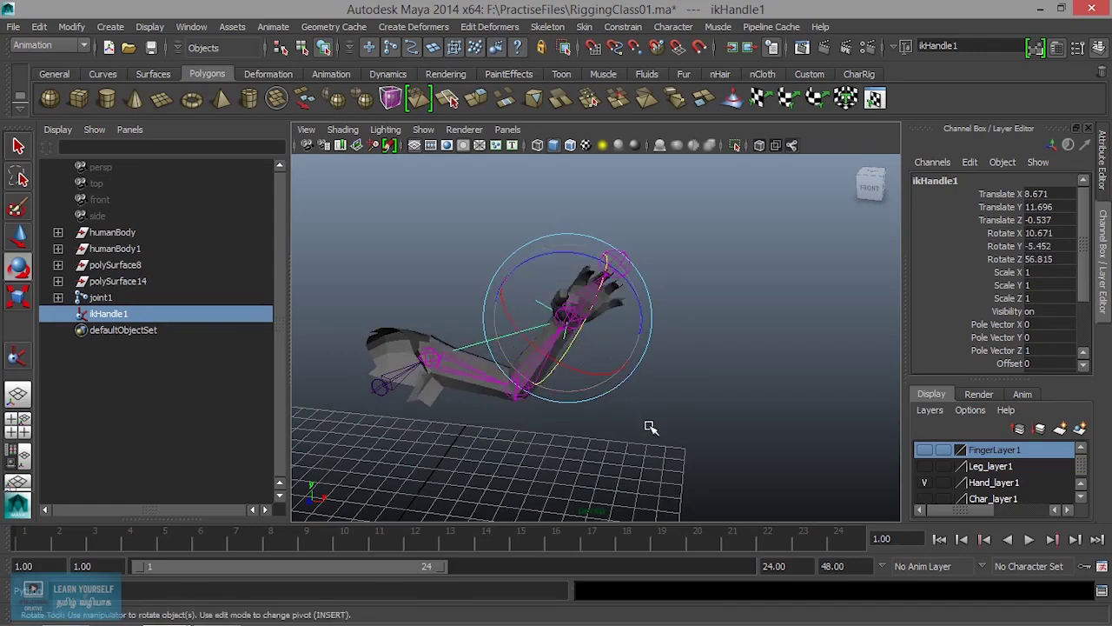
mouse_move(649, 425)
alt+mouse_down()
mouse_move(633, 422)
mouse_move(699, 421)
mouse_move(617, 406)
alt+mouse_up()
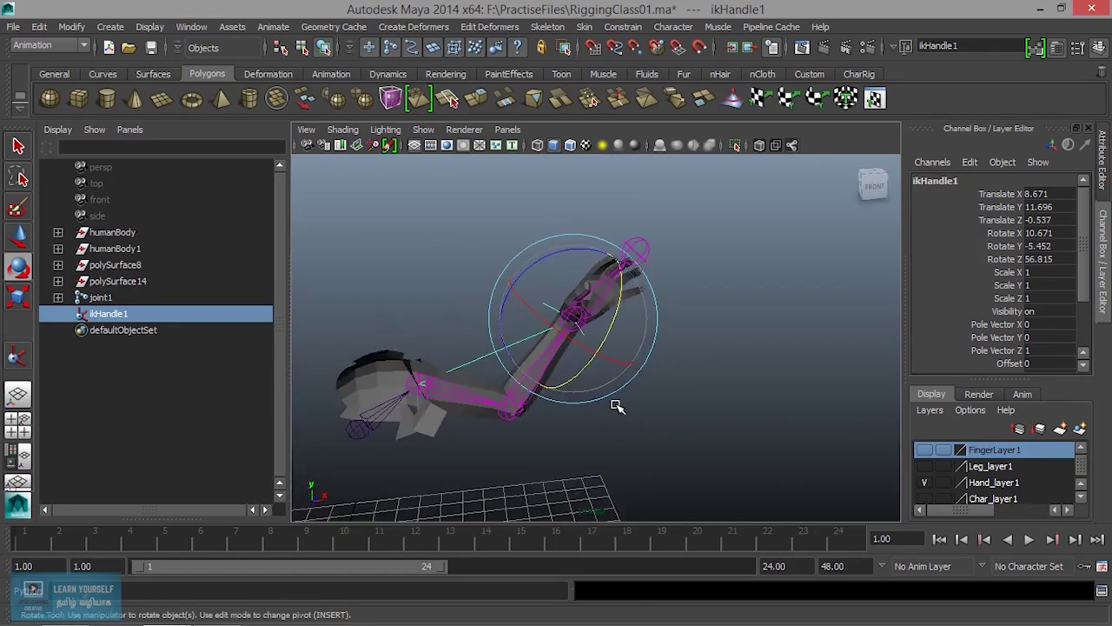
scroll(1065, 302, down, 3)
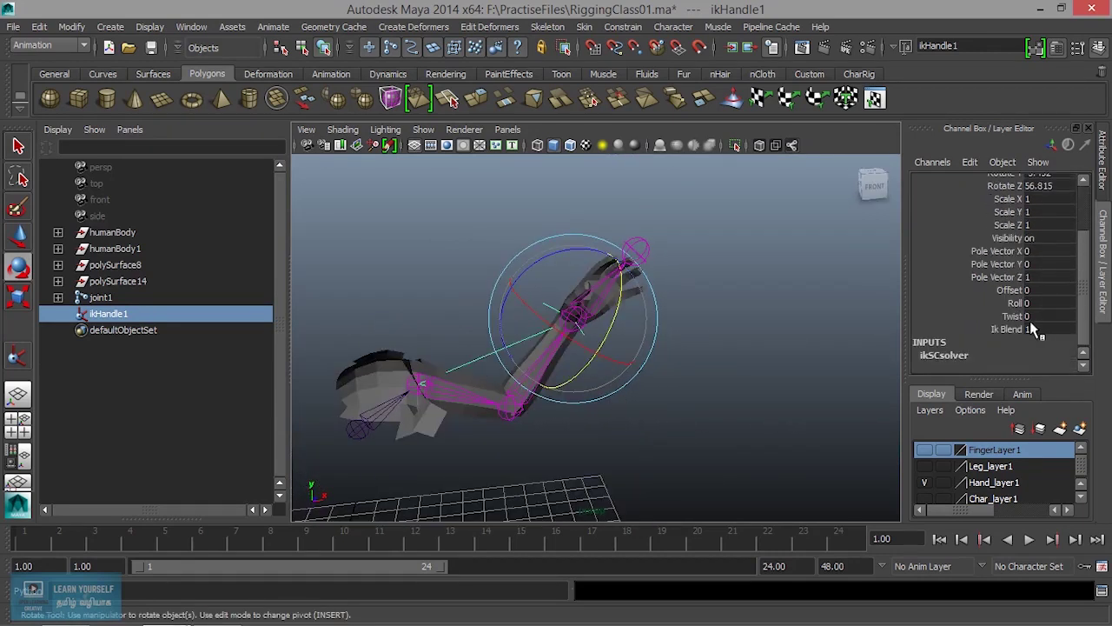
Step: Twist the arm past 180 degrees via the IK handle's Twist, then undo back to straight
click(1012, 318)
middle_drag(678, 377, 590, 399)
middle_drag(669, 365, 709, 342)
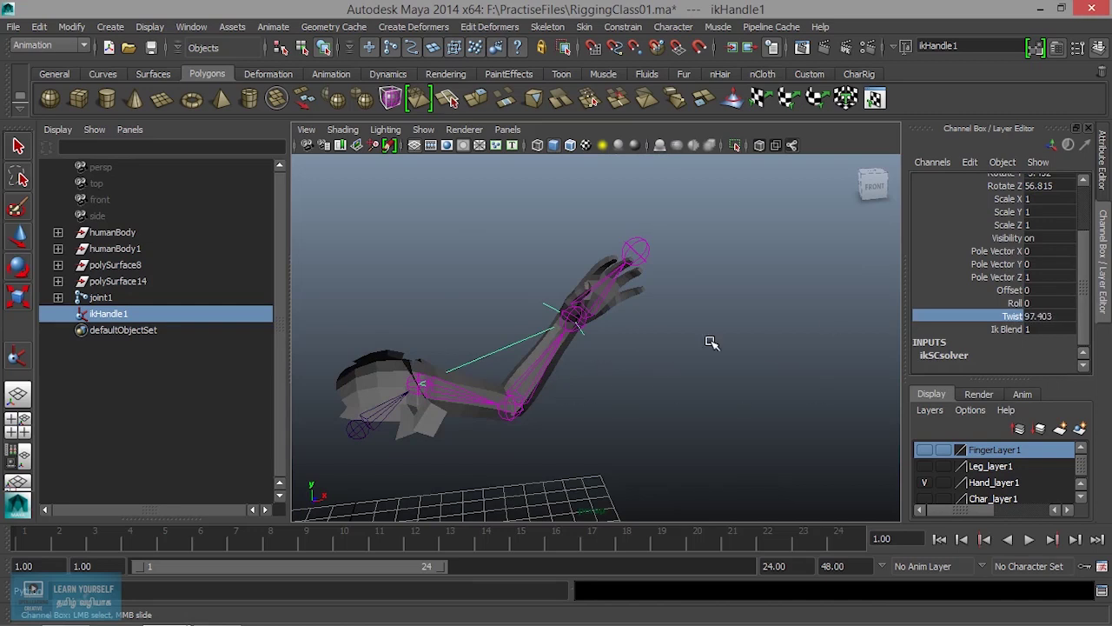
middle_drag(696, 372, 737, 361)
mouse_move(753, 392)
alt+mouse_down()
mouse_move(651, 372)
mouse_move(790, 395)
alt+mouse_up()
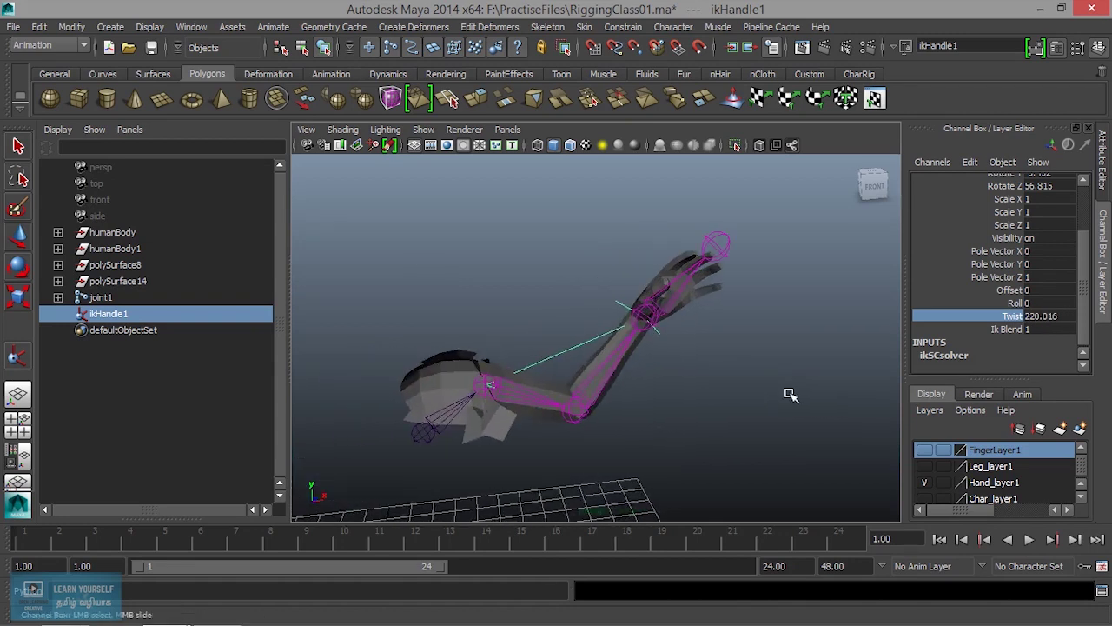
key(ctrl+z)
key(ctrl+z)
key(ctrl+z)
key(ctrl+z)
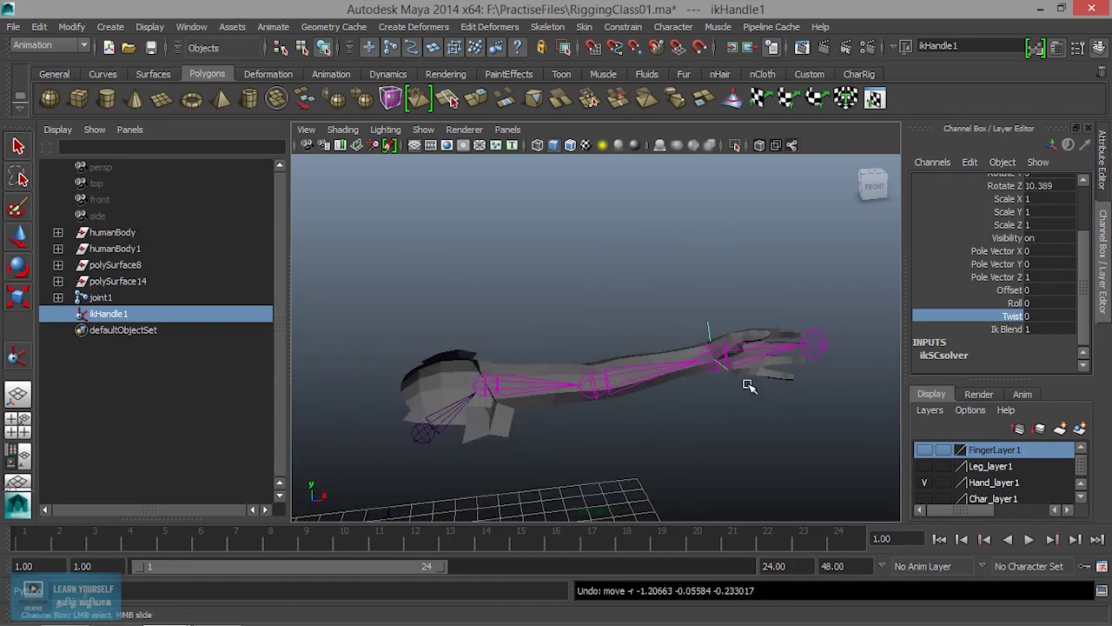
key(ctrl+z)
Step: Delete the single-chain IK handle ikHandle1 from the arm
click(714, 330)
key(e)
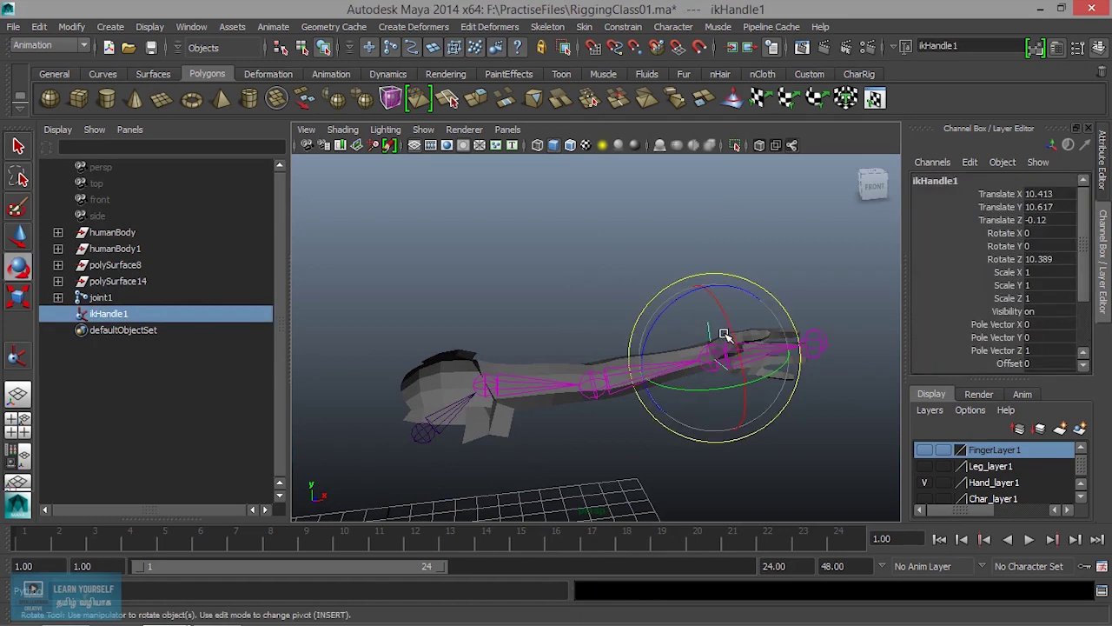
click(764, 436)
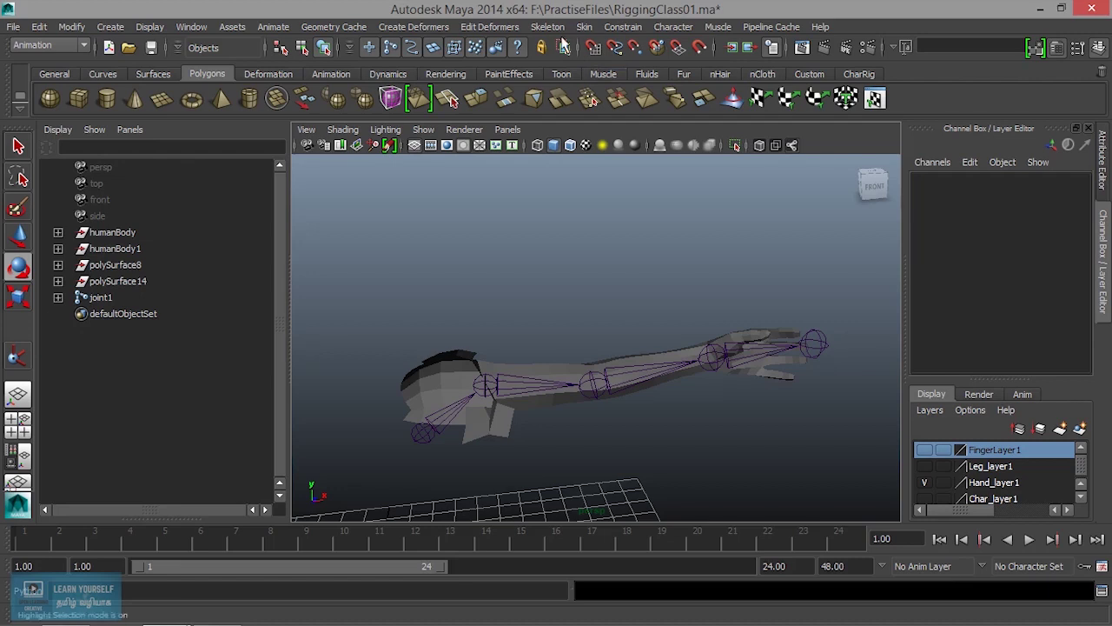
Step: Set the IK Handle Tool's current solver to Rotate-Plane Solver
click(547, 26)
click(665, 67)
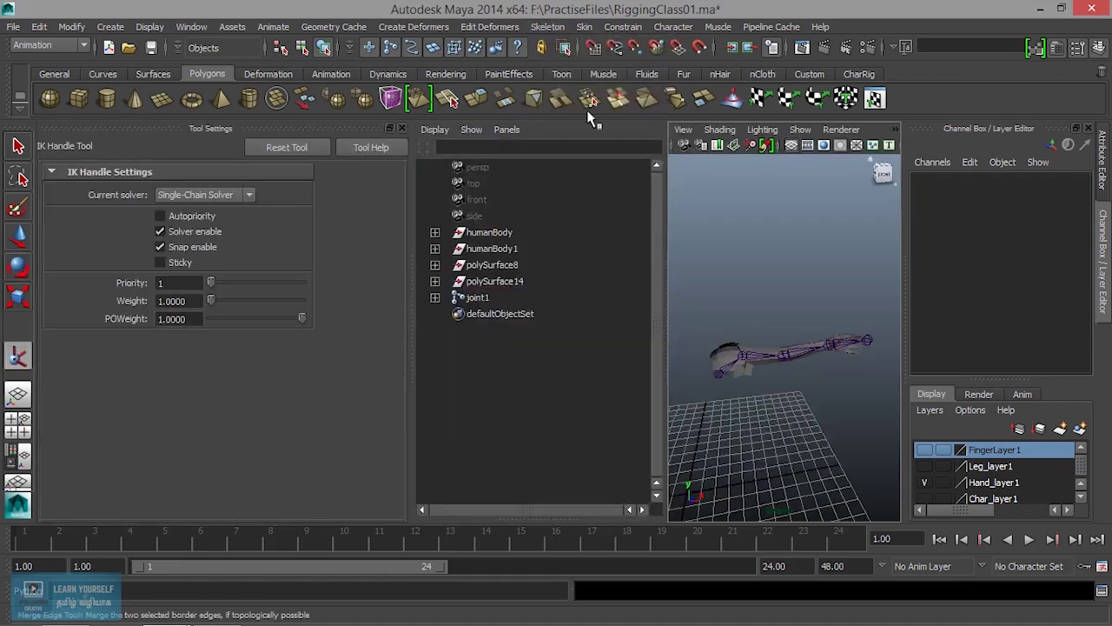
click(239, 193)
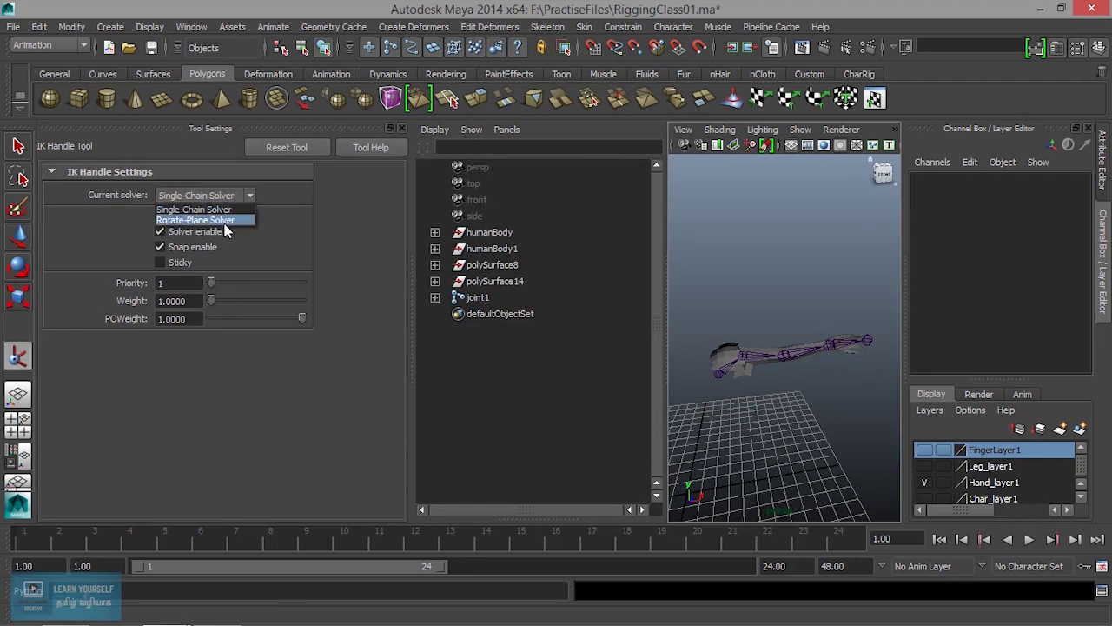
click(224, 221)
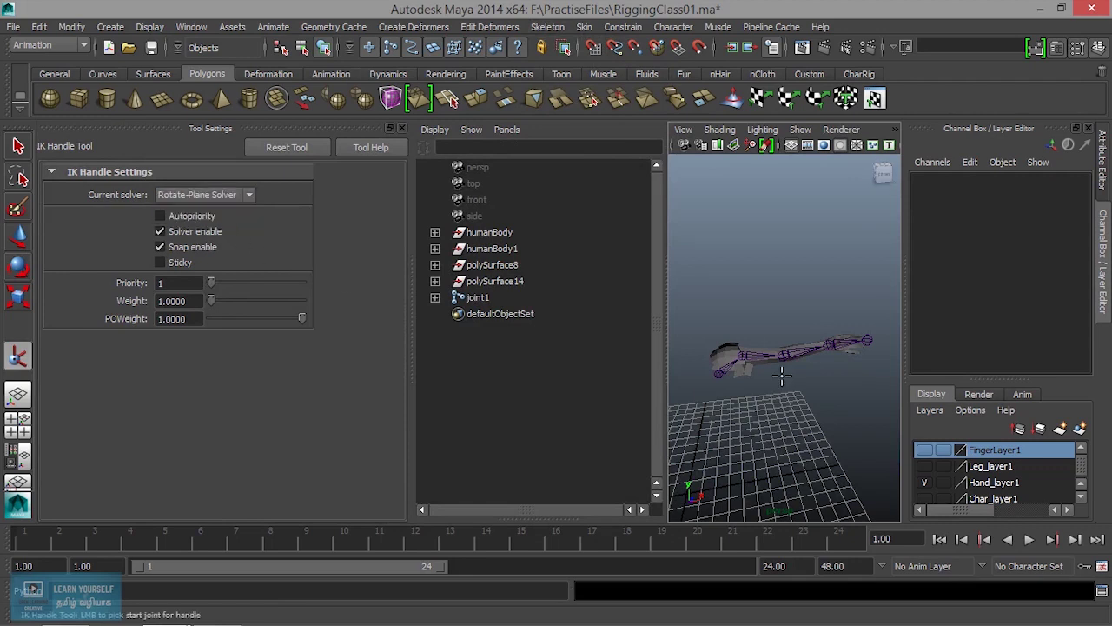
scroll(781, 376, up, 3)
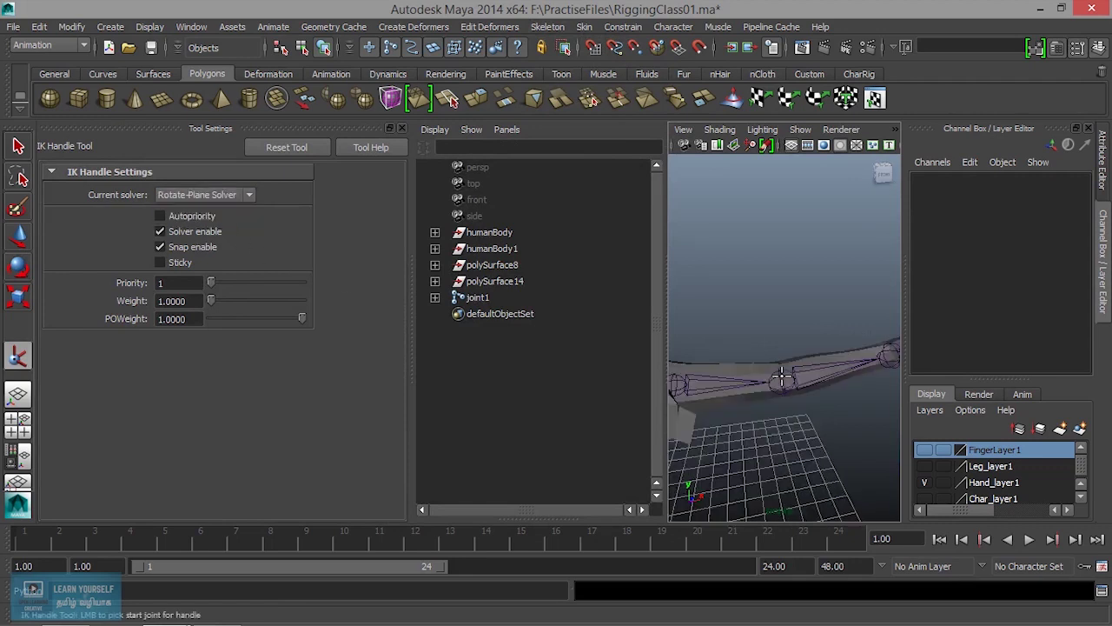
Step: Create the IK handle from the shoulder joint to the wrist joint in a single framed view
click(763, 323)
key(space)
key(a)
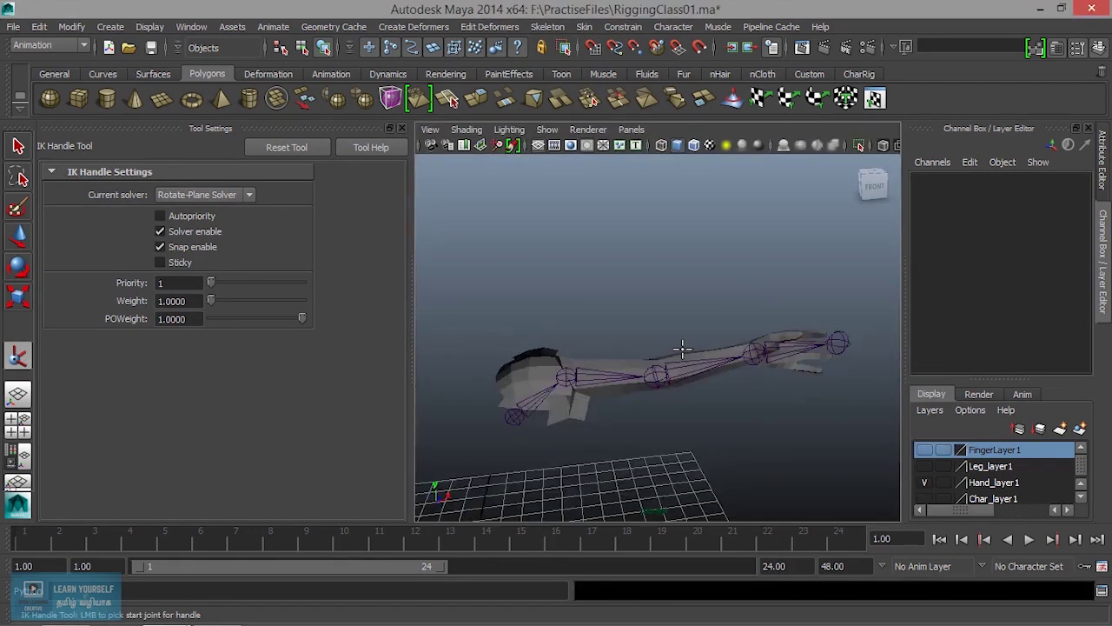
click(568, 375)
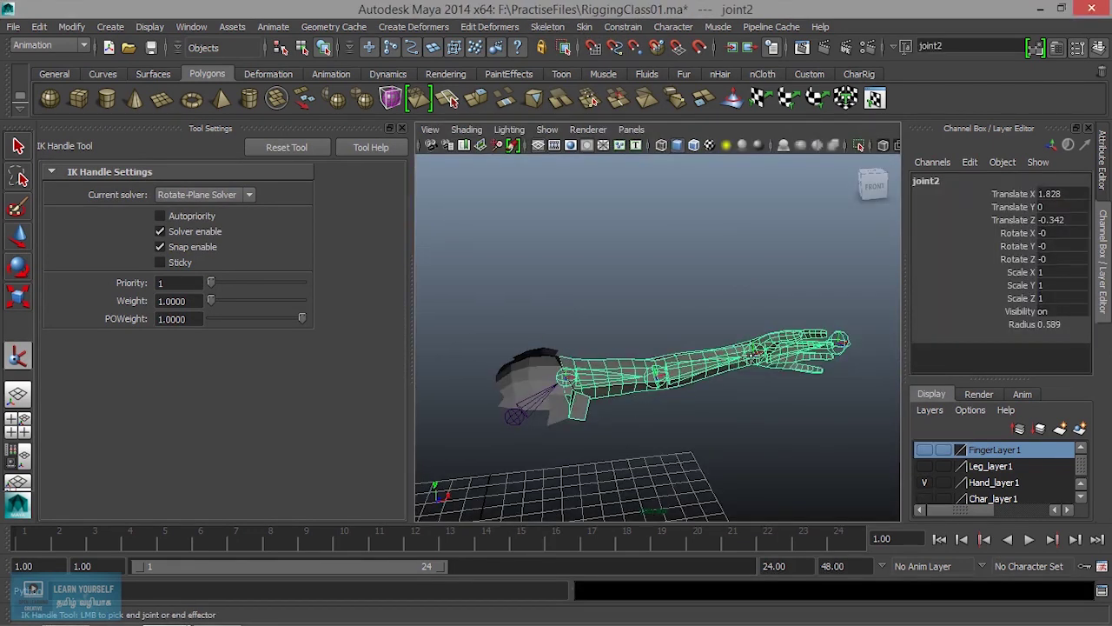
click(840, 341)
key(e)
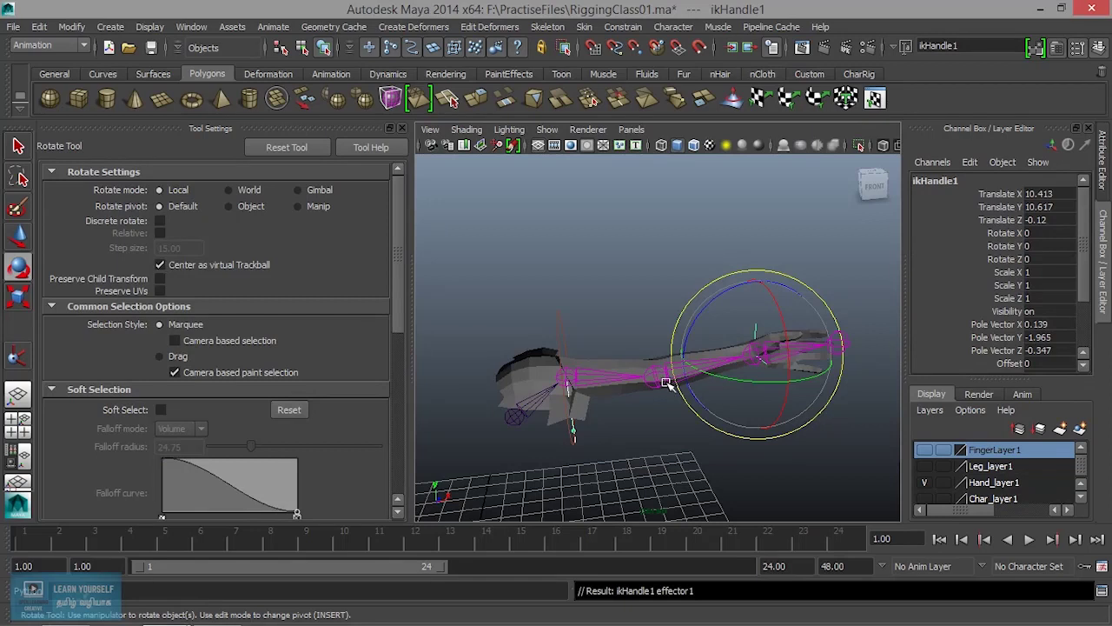
Step: Pull ikHandle1 with the Move tool to bend the arm at the elbow
click(402, 128)
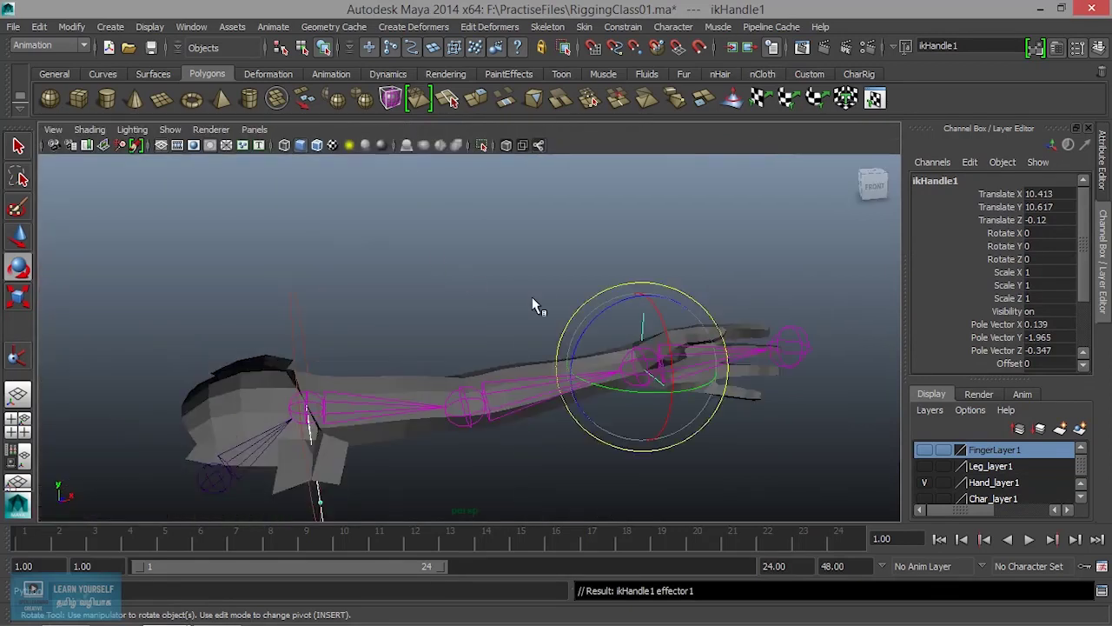
scroll(522, 295, down, 2)
scroll(538, 301, down, 2)
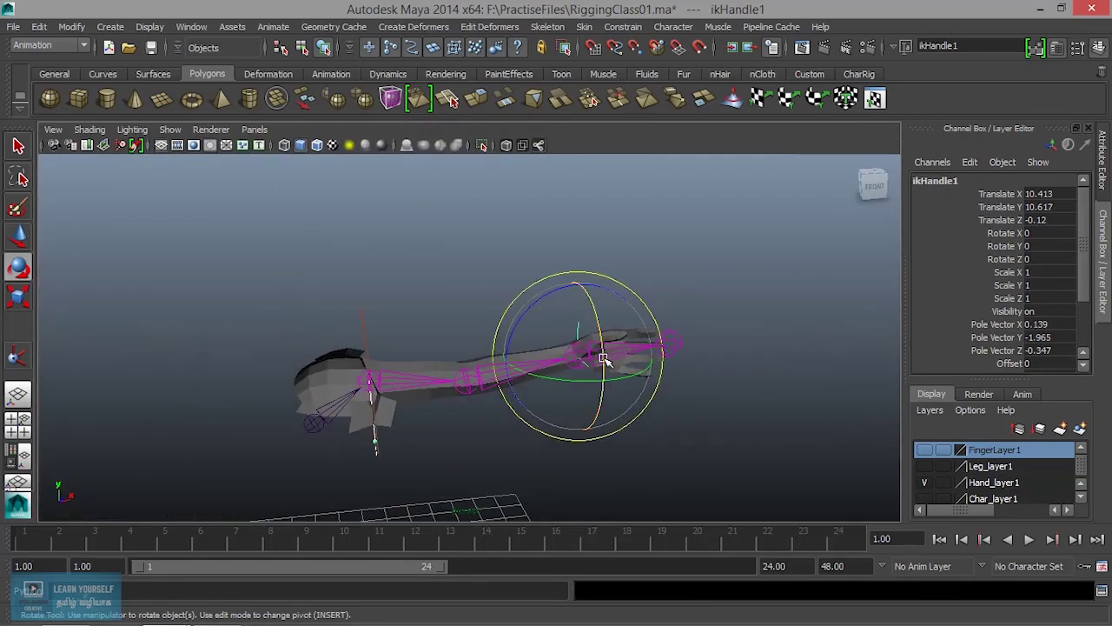
alt+drag(603, 360, 561, 298)
alt+right_drag(561, 298, 586, 387)
key(w)
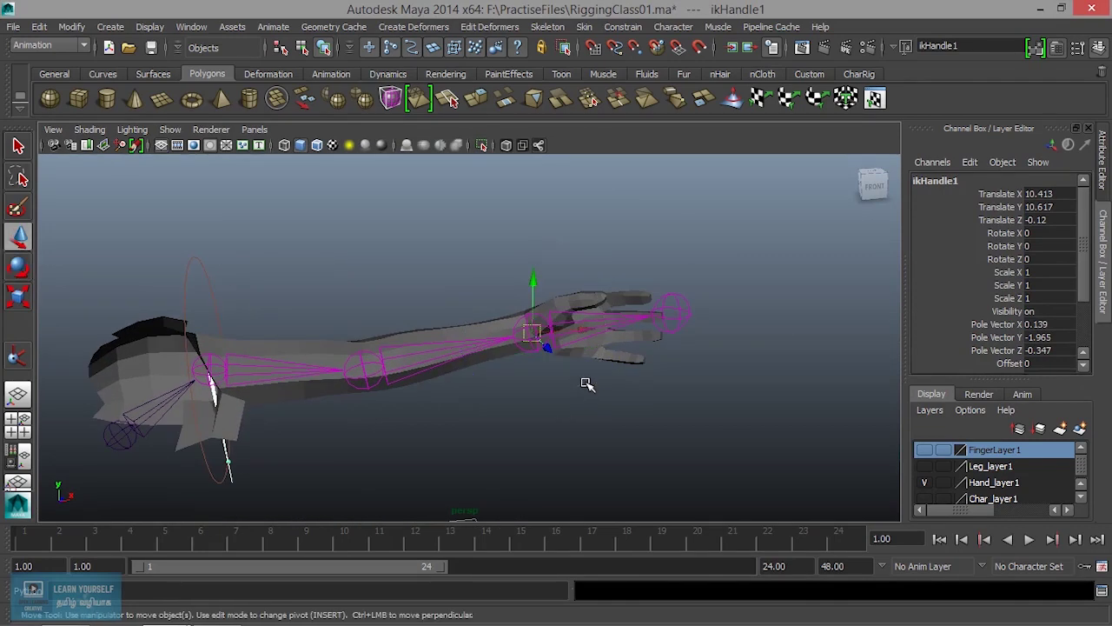
mouse_move(535, 338)
mouse_down()
mouse_move(514, 322)
mouse_move(502, 331)
mouse_up()
Step: Lift the IK handle to raise the hand, undoing a trial handle rotation
mouse_move(272, 335)
alt+mouse_down()
mouse_move(173, 353)
mouse_move(261, 203)
alt+mouse_up()
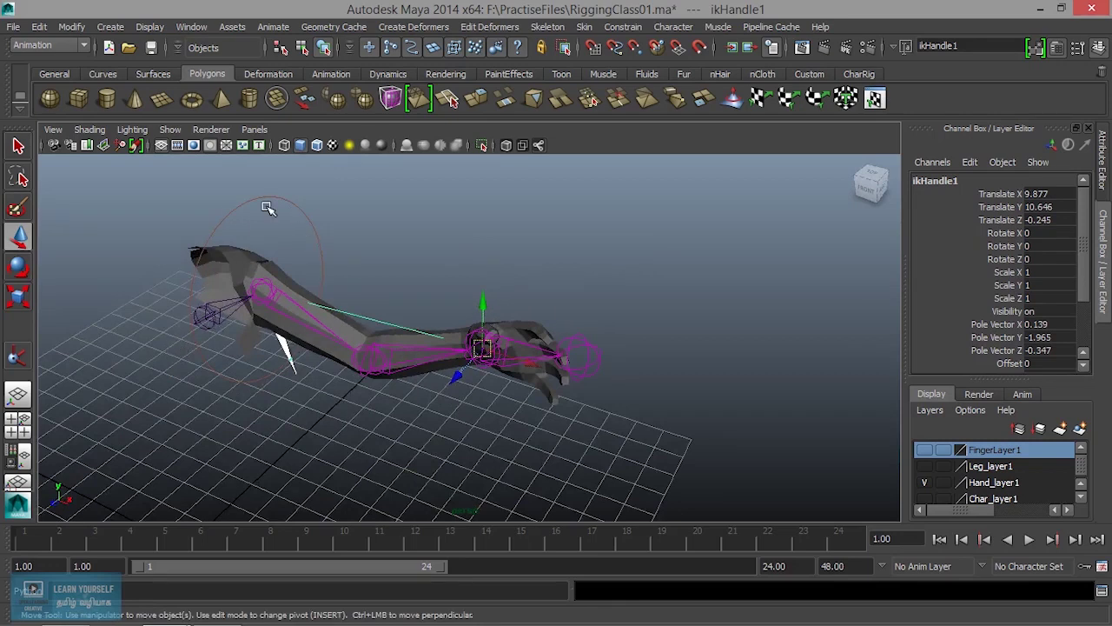
alt+drag(302, 299, 355, 278)
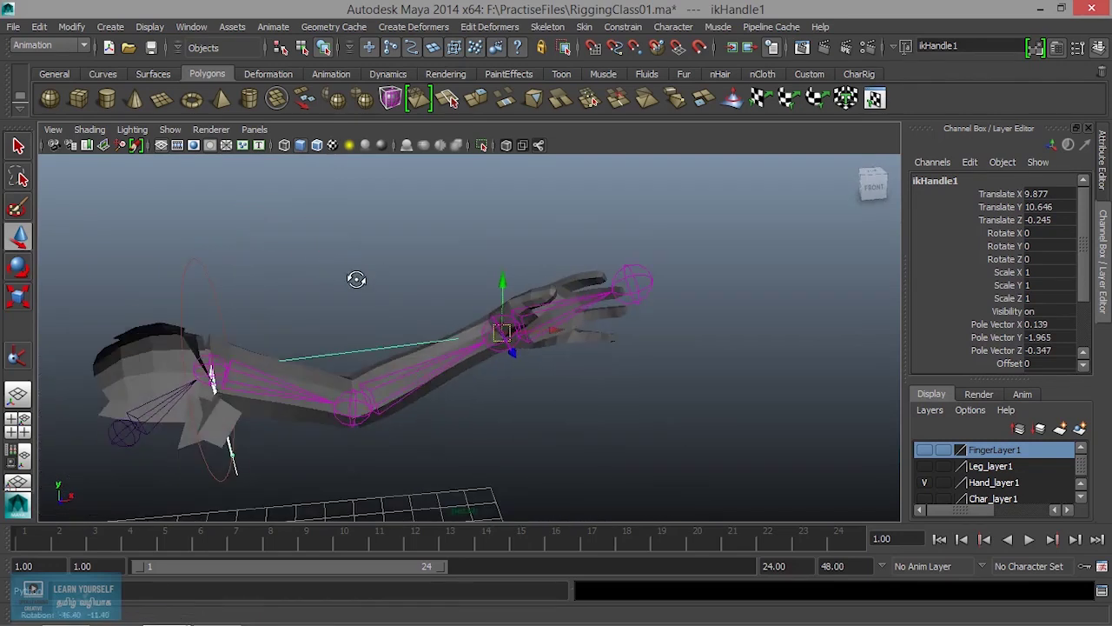
mouse_move(494, 322)
mouse_down()
mouse_move(459, 259)
mouse_move(420, 258)
mouse_move(443, 308)
mouse_move(503, 308)
mouse_move(464, 318)
mouse_move(493, 312)
mouse_up()
key(e)
key(ctrl+z)
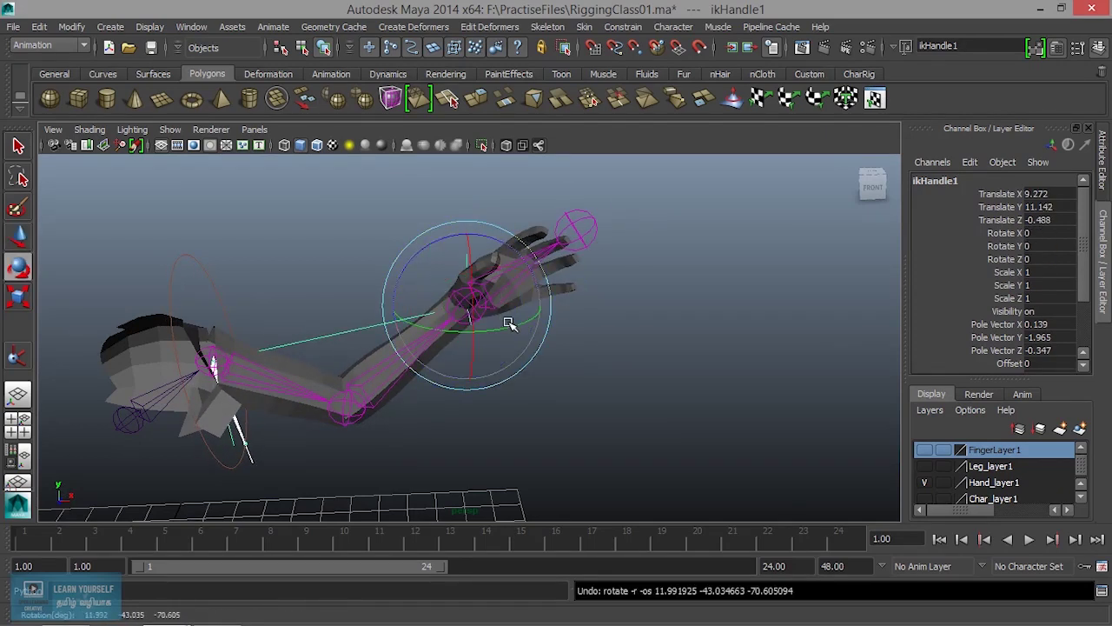
scroll(971, 339, down, 3)
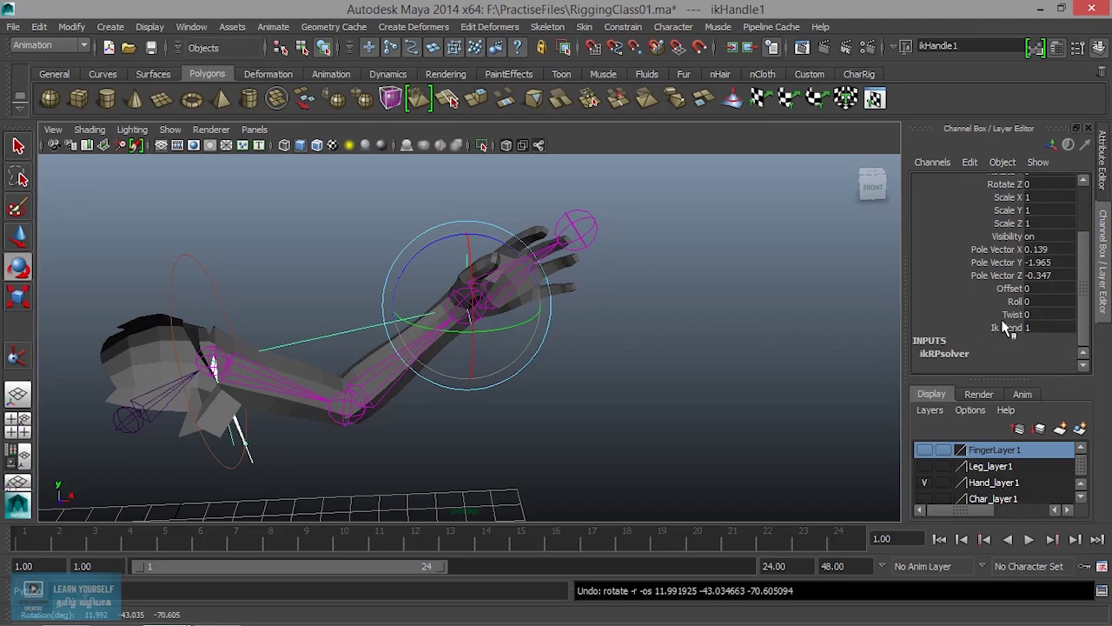
Step: Swing the elbow with the Twist attribute, then undo Twist and a trial rotation back to 0
click(1010, 314)
mouse_move(675, 382)
middle_down()
mouse_move(627, 375)
mouse_move(732, 362)
mouse_move(653, 352)
mouse_move(689, 365)
middle_up()
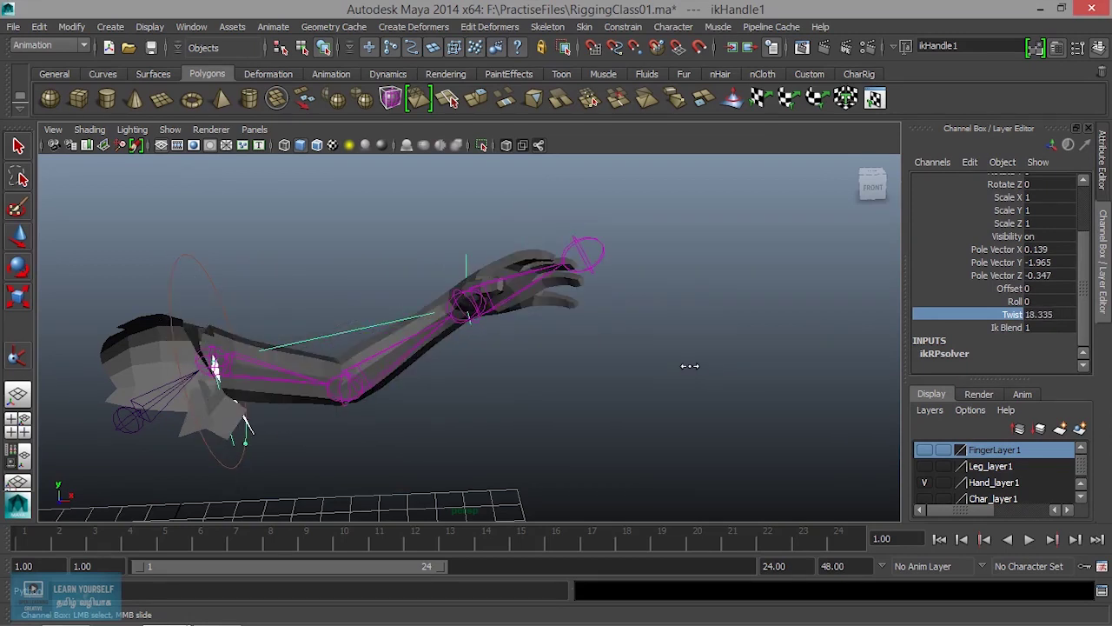
key(ctrl+z)
key(e)
mouse_move(514, 311)
mouse_down()
mouse_move(488, 275)
mouse_move(459, 269)
mouse_up()
key(ctrl+z)
Step: Move ikHandle1 back down to straighten the arm
scroll(500, 358, down, 4)
scroll(507, 369, up, 2)
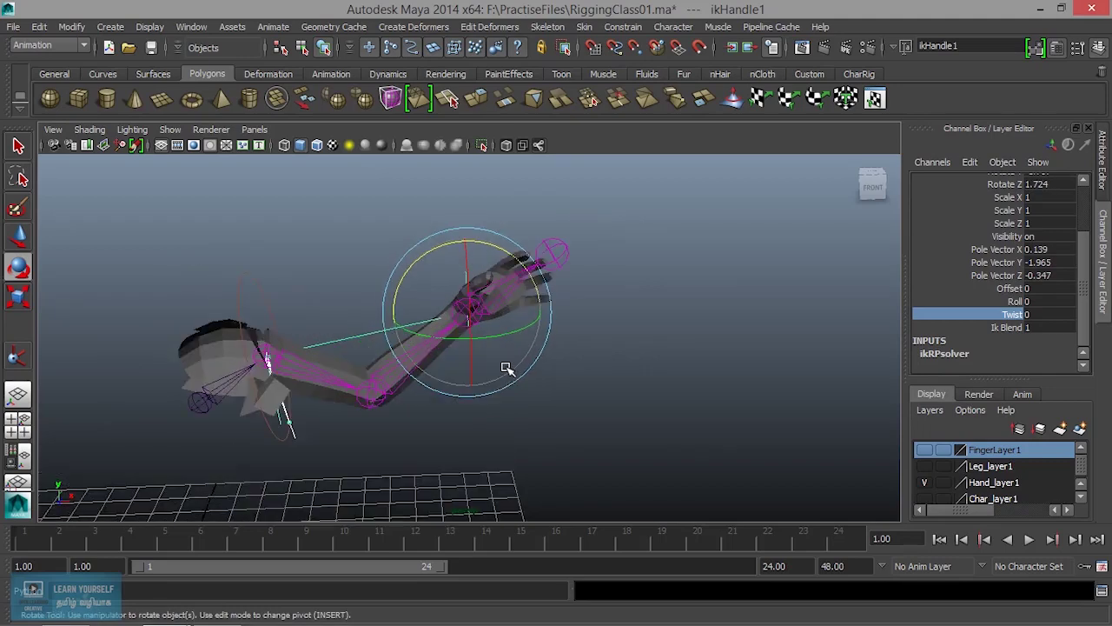
scroll(539, 372, up, 2)
scroll(550, 355, up, 3)
mouse_move(549, 353)
alt+mouse_down()
mouse_move(411, 400)
mouse_move(551, 347)
mouse_move(621, 333)
mouse_move(638, 348)
mouse_move(461, 411)
mouse_move(362, 412)
mouse_move(375, 387)
mouse_move(340, 377)
mouse_move(471, 356)
mouse_move(579, 364)
mouse_move(701, 345)
mouse_move(468, 373)
mouse_move(529, 331)
mouse_move(534, 342)
alt+mouse_up()
alt+drag(553, 385, 551, 390)
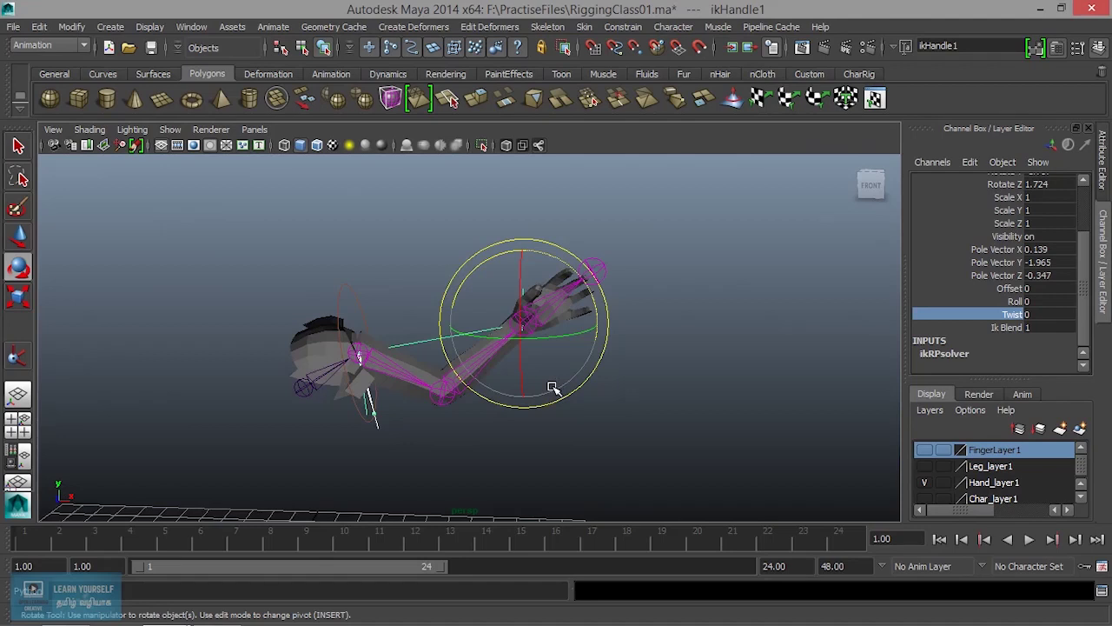
key(w)
mouse_move(524, 323)
mouse_down()
mouse_move(582, 324)
mouse_move(513, 318)
mouse_move(596, 345)
mouse_move(633, 377)
mouse_move(484, 392)
mouse_up()
scroll(513, 378, up, 5)
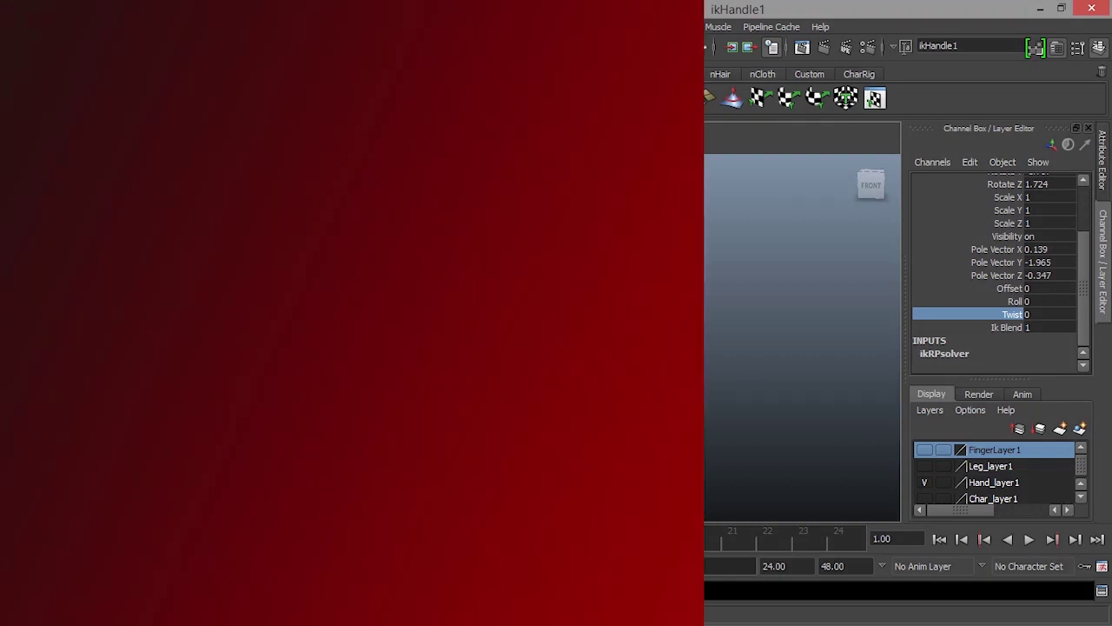